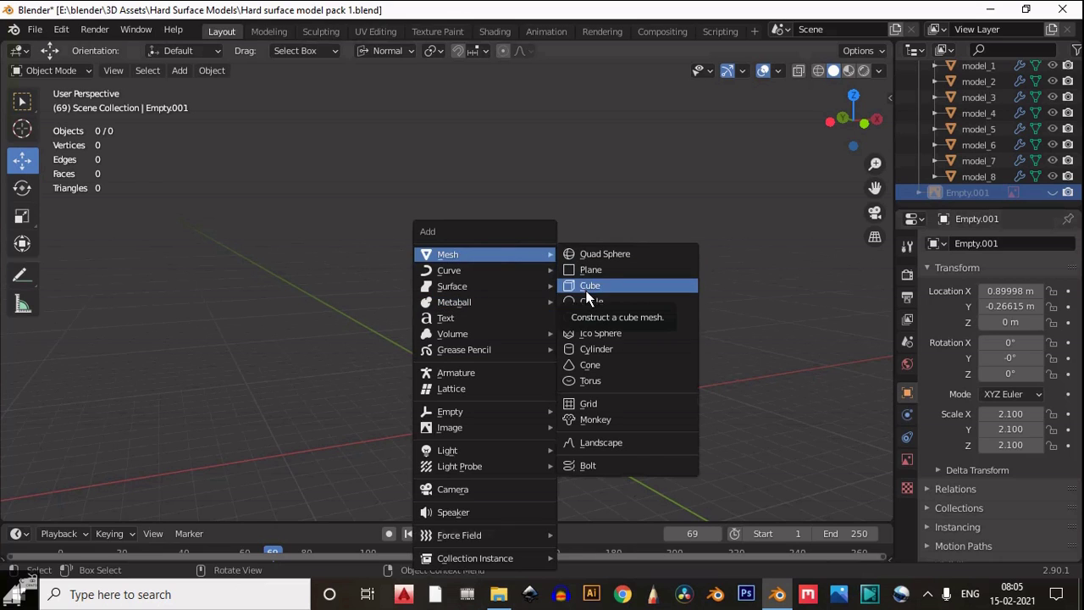
- Add a cylinder mesh with 16 vertices, 1 m radius and 2 m depth
click(588, 349)
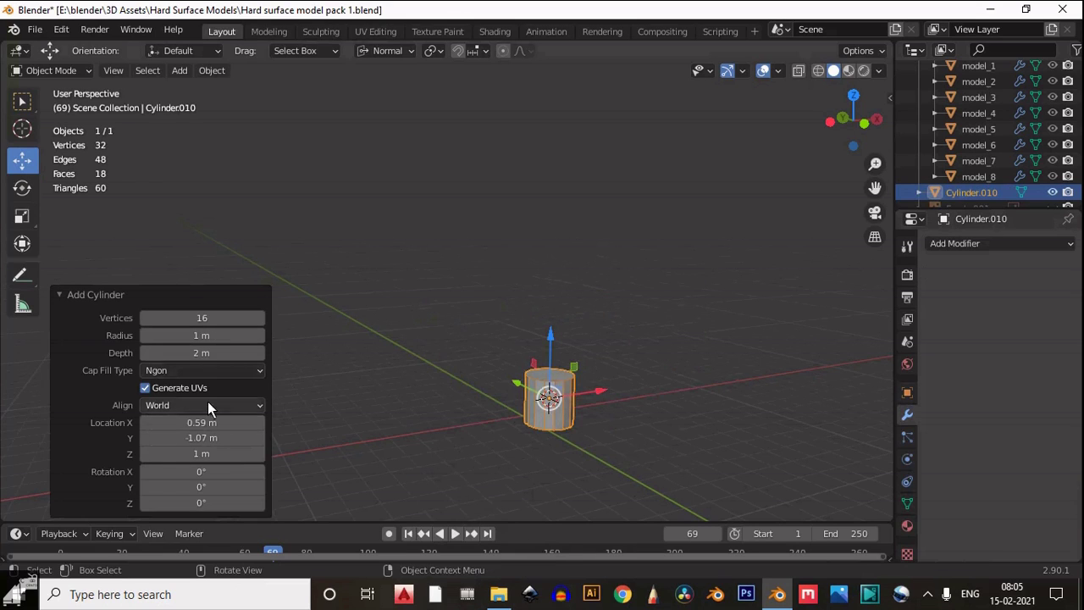
drag(588, 367, 542, 375)
scroll(641, 371, up, 5)
click(853, 96)
shift+middle_drag(682, 494, 524, 424)
scroll(542, 428, up, 2)
shift+middle_drag(635, 417, 569, 444)
- Snap the 3D cursor to the world origin and snap the cylinder onto the cursor
key(shift+s)
click(488, 447)
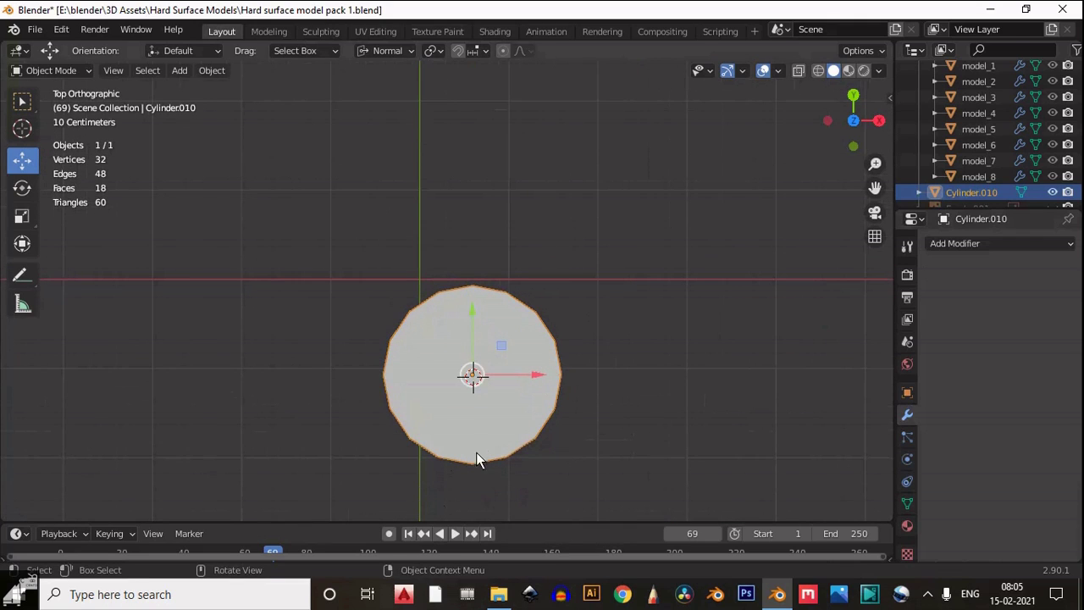
key(shift+s)
click(377, 500)
key(shift+s)
right_click(471, 407)
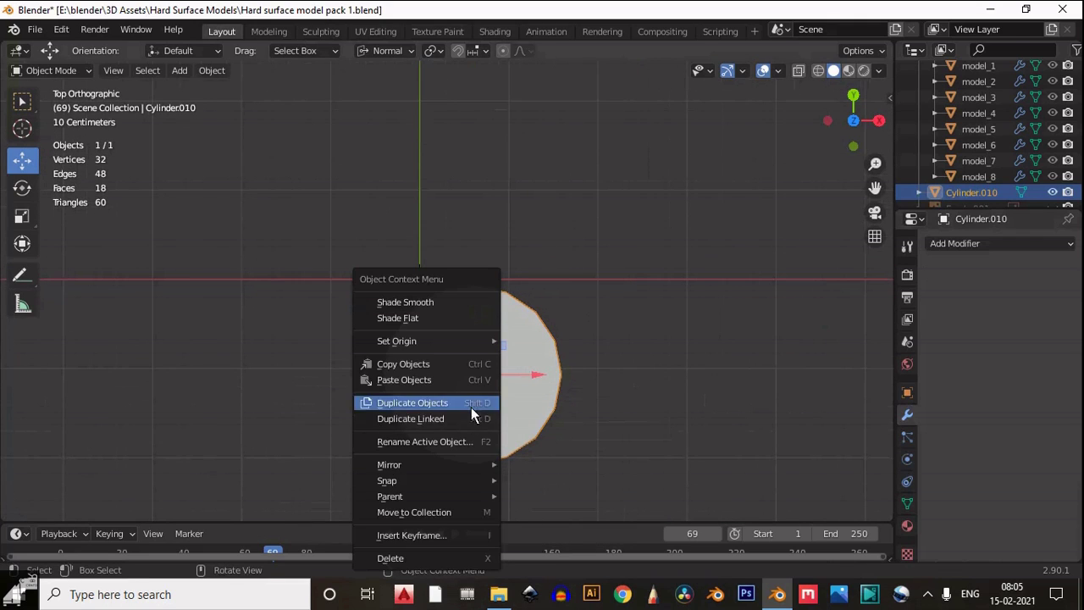
key(Escape)
key(shift+s)
click(463, 306)
shift+middle_drag(465, 295, 472, 395)
scroll(472, 394, up, 3)
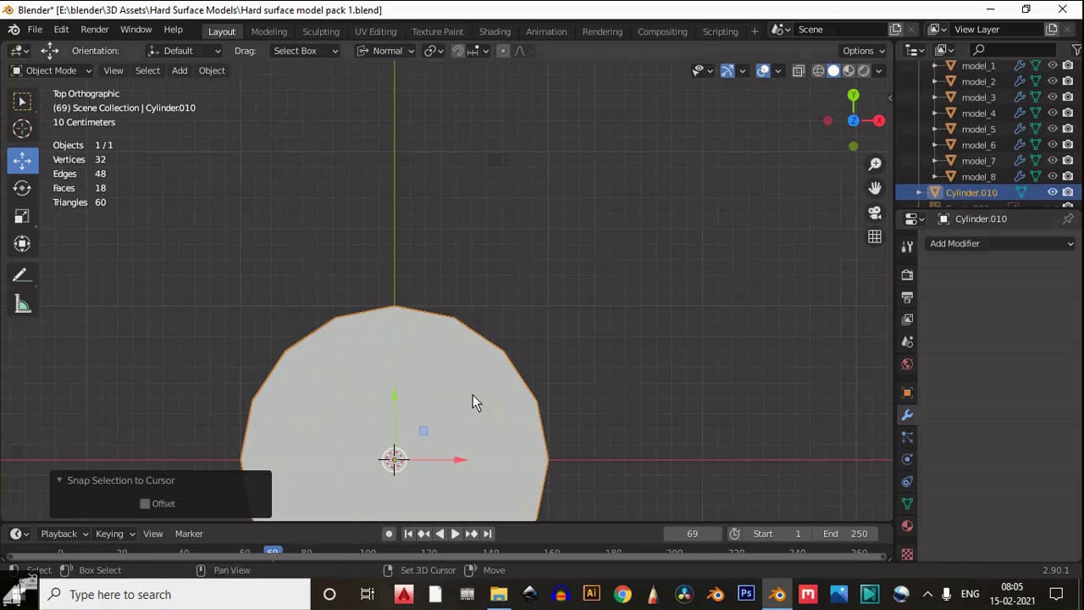
- Inset the cylinder's top and bottom cap faces by about 0.31 m and delete the inner faces
shift+middle_drag(481, 457, 547, 385)
key(Tab)
click(800, 73)
key(1)
scroll(627, 318, down, 2)
key(alt+a)
key(3)
drag(495, 360, 425, 397)
key(i)
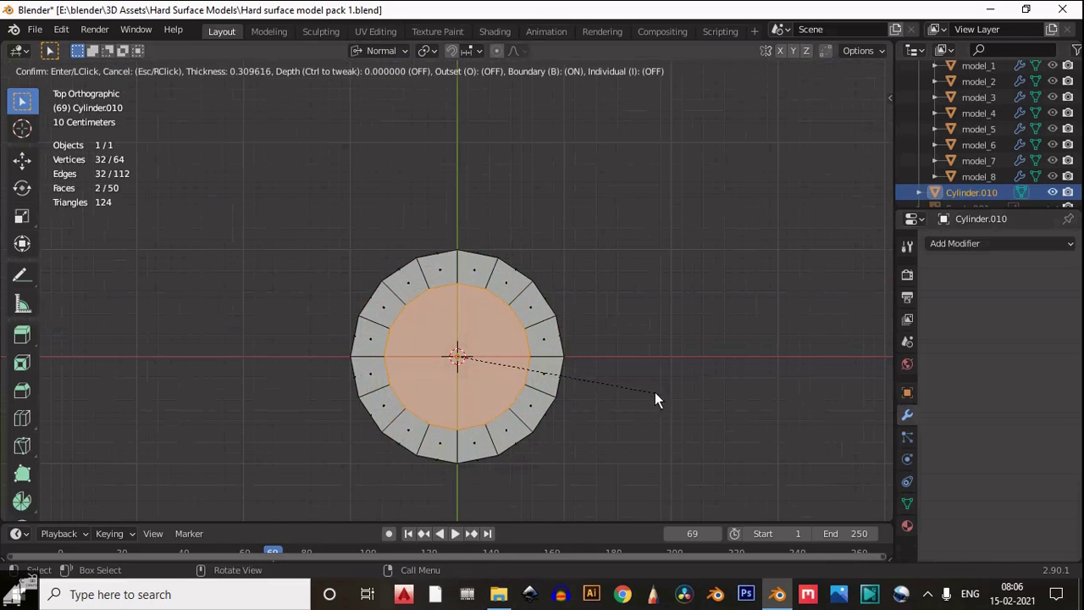
click(657, 394)
key(x)
click(465, 373)
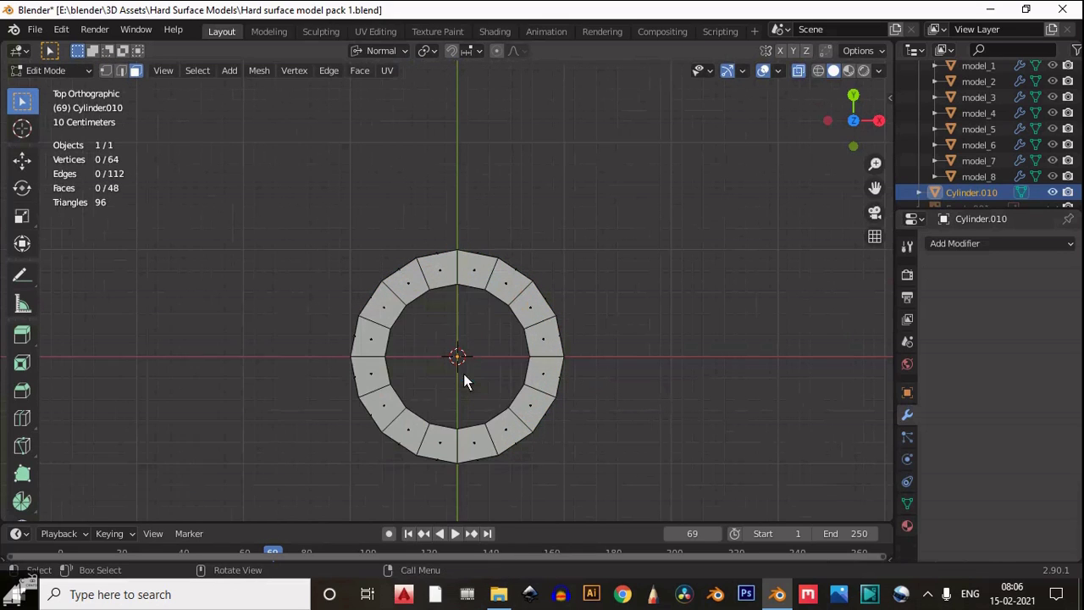
- Delete the cylinder's side and bottom faces, keeping only the flat top ring
click(852, 146)
drag(716, 375, 161, 576)
drag(641, 358, 219, 499)
key(x)
click(239, 406)
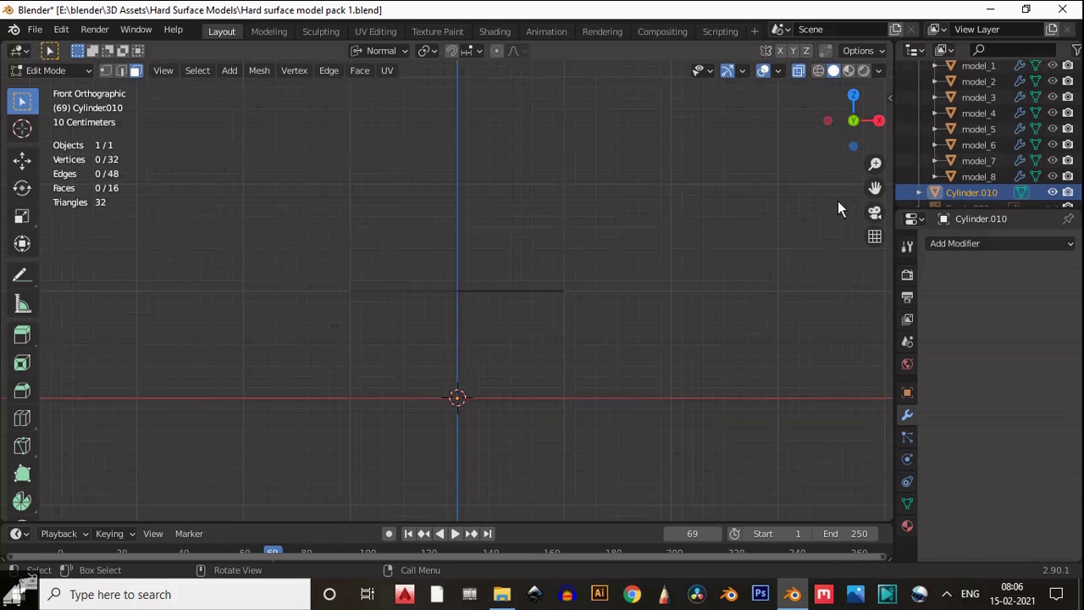
- Delete three quarters of the ring, keeping only the quarter arc on the negative X, negative Y side
click(850, 95)
drag(581, 229, 468, 511)
key(x)
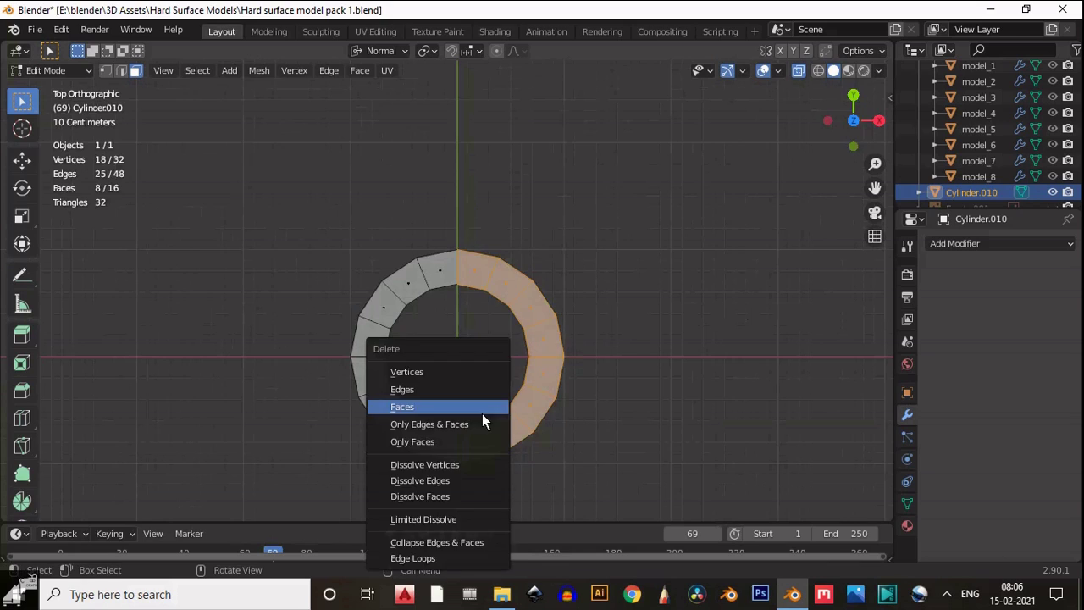
click(482, 413)
drag(480, 249, 322, 348)
key(x)
click(323, 337)
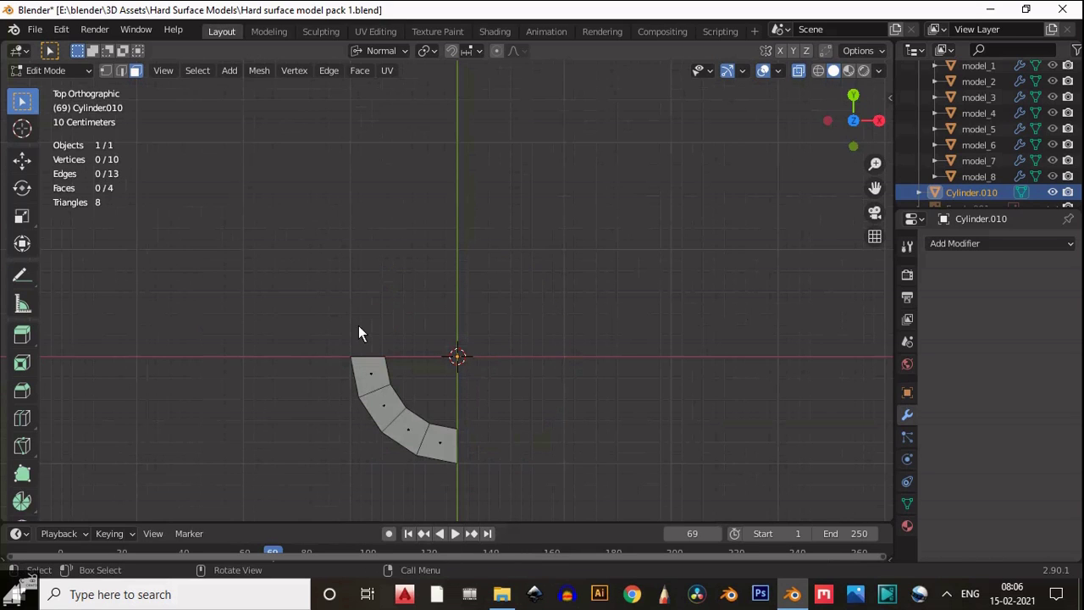
- Extrude the quarter arc's edge on the X axis straight along positive Y into a long strip
key(2)
click(367, 353)
scroll(364, 339, down, 2)
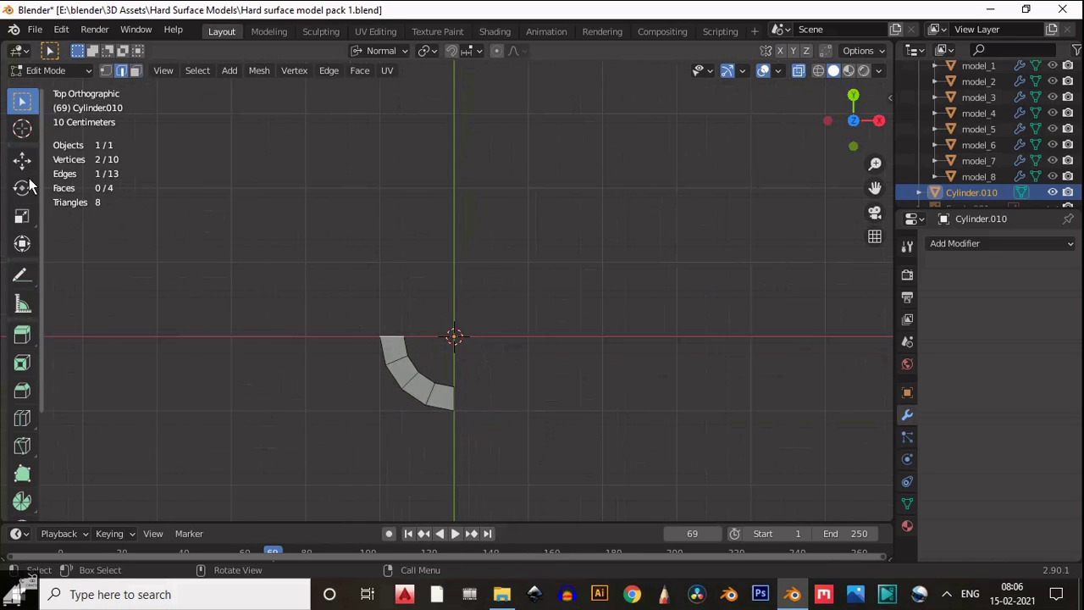
click(24, 163)
key(e)
right_click(406, 244)
drag(396, 387, 403, 286)
- Delete the arc's last face next to the Y axis, leaving three bend faces
drag(472, 351, 443, 472)
scroll(566, 422, up, 1)
shift+middle_drag(567, 432, 535, 326)
scroll(534, 327, up, 3)
key(3)
drag(462, 285, 368, 398)
key(x)
click(388, 371)
- Extrude the bend's free end edge diagonally by 1.7 m in X and -0.8 m in Y
key(2)
click(349, 323)
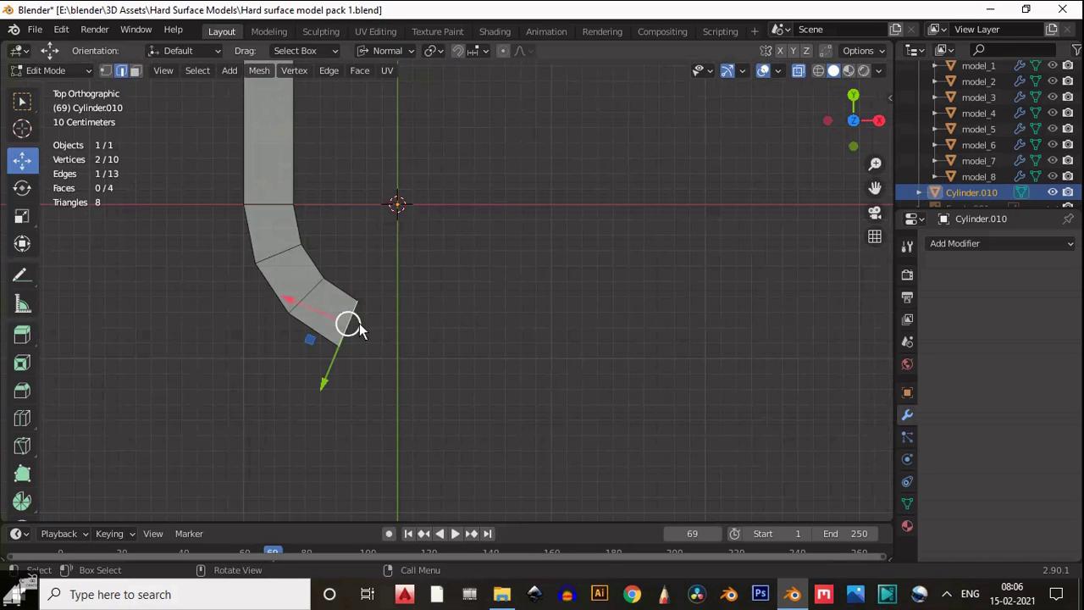
key(e)
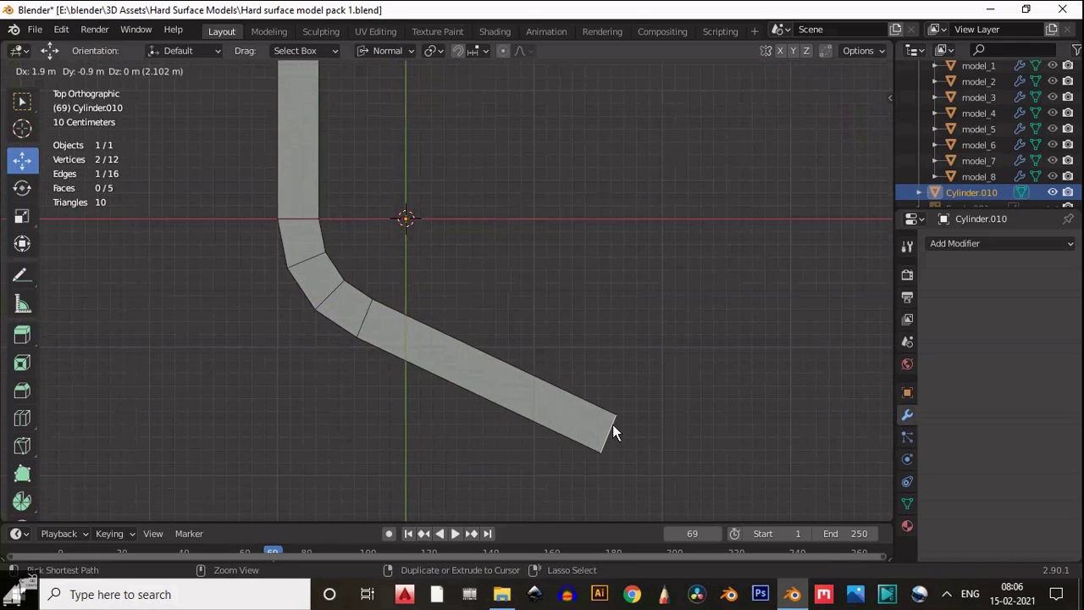
click(584, 420)
scroll(598, 421, down, 4)
scroll(593, 420, up, 3)
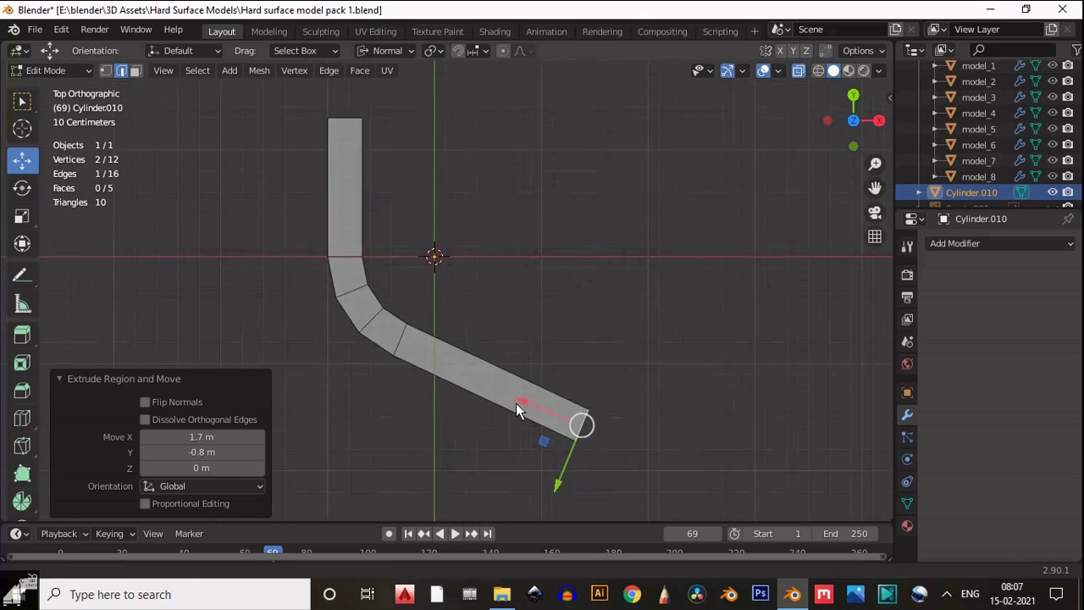
- Duplicate the three bend faces and move the copy 2 m along global Y
shift+middle_drag(457, 313, 508, 405)
key(3)
drag(439, 369, 360, 411)
key(ctrl+z)
key(w)
key(shift+d)
key(Escape)
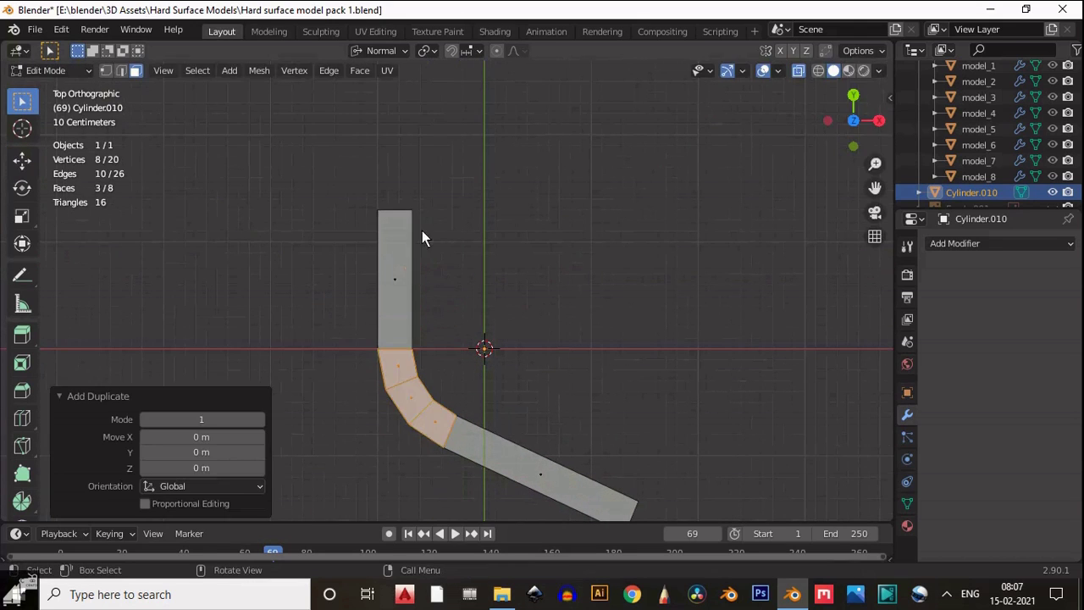
click(22, 159)
click(386, 50)
click(375, 102)
drag(401, 365, 405, 84)
- Rotate the duplicated bend and place it on the vertical strip's upper end, curving toward the Y axis
shift+middle_drag(449, 275, 463, 439)
scroll(477, 415, up, 5)
scroll(478, 413, down, 2)
shift+middle_drag(496, 382, 539, 269)
key(r)
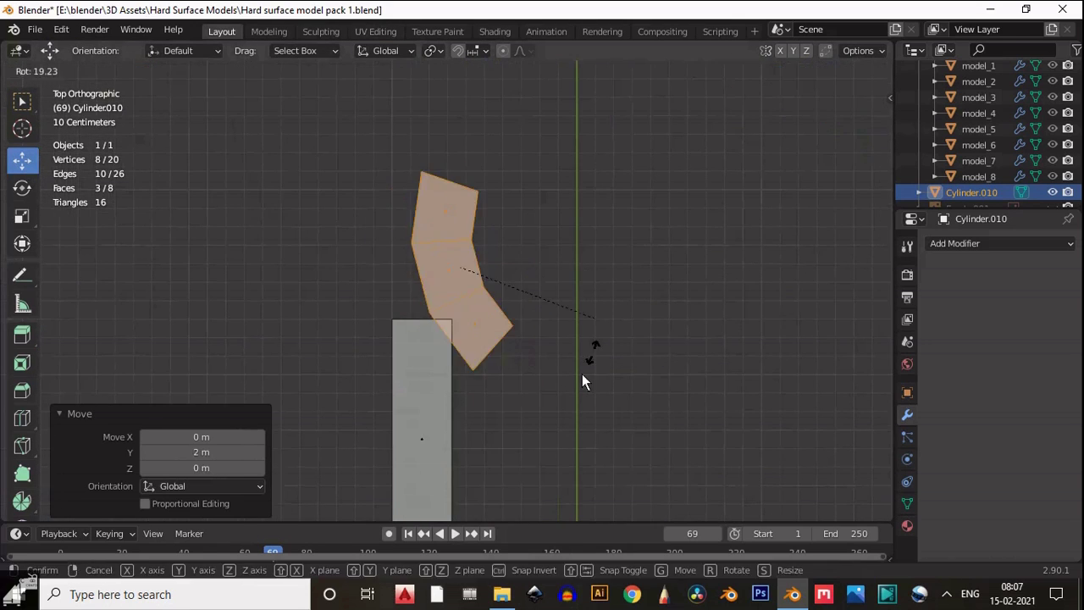
click(503, 404)
key(g)
drag(456, 222, 456, 222)
scroll(498, 212, up, 4)
drag(510, 198, 517, 197)
shift+middle_drag(509, 277, 501, 371)
- Edge-slide the upper bend's two inner cross edges and its free end edge back toward the vertical strip
key(2)
click(399, 331)
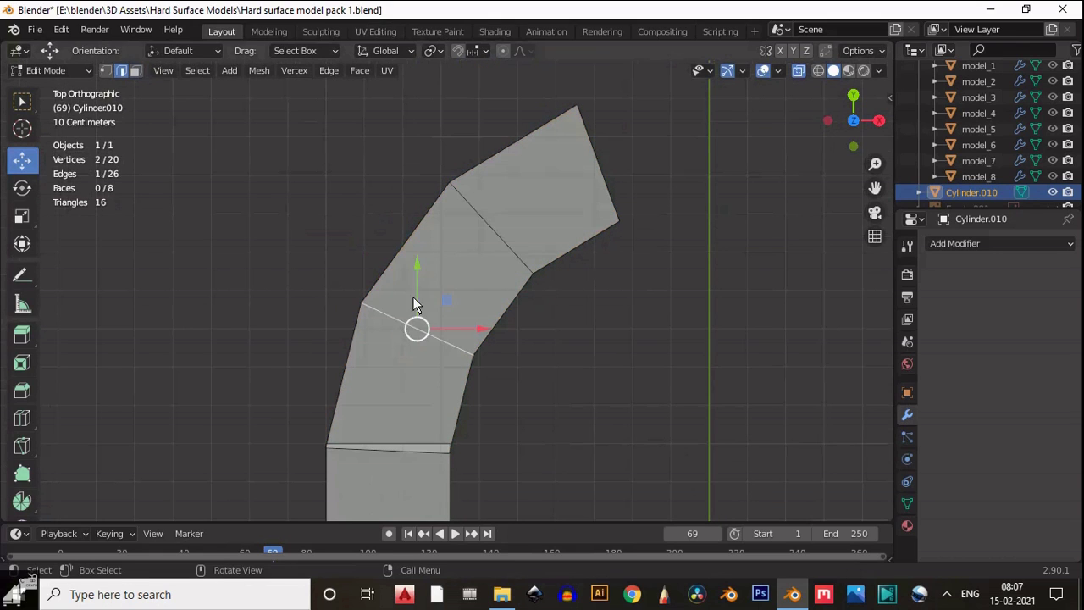
key(g)
key(g)
click(417, 294)
click(511, 240)
key(g)
key(g)
click(462, 254)
click(606, 176)
key(g)
key(g)
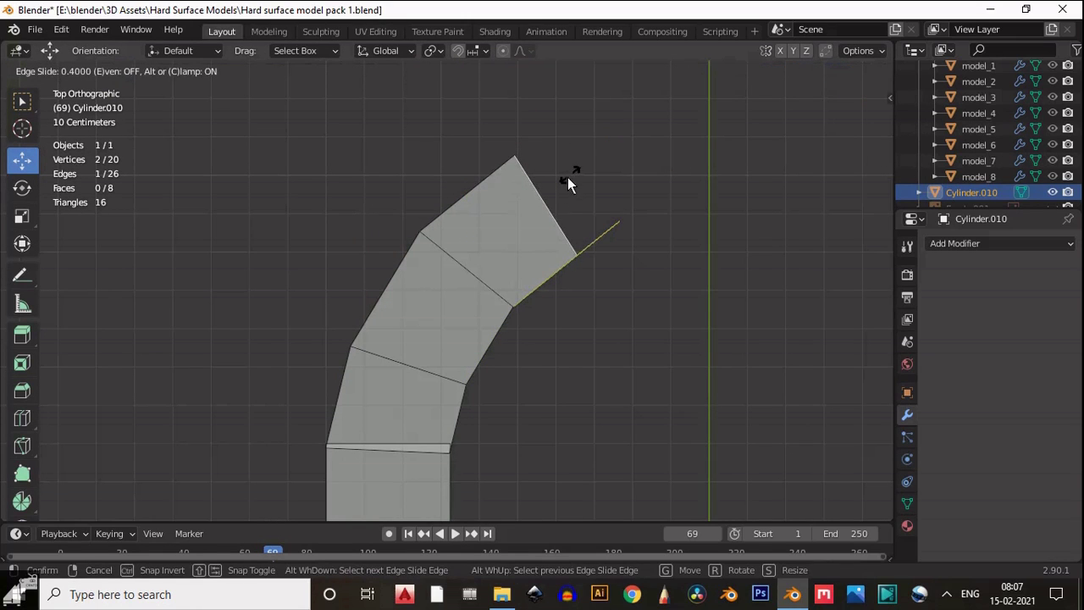
ctrl+click(572, 174)
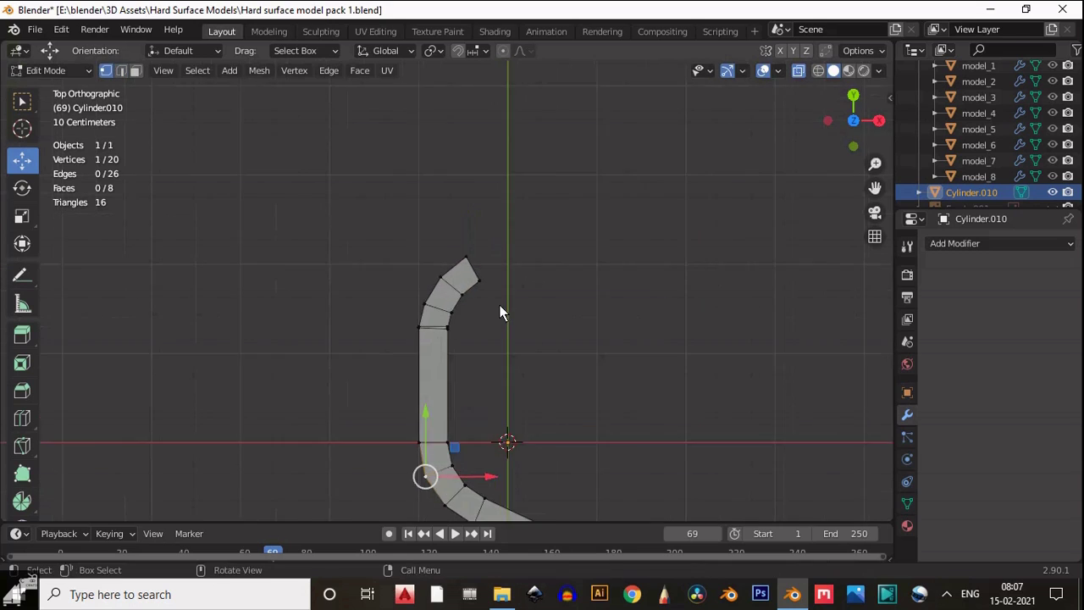
- Merge both overlapping vertex pairs at center where the upper bend meets the vertical strip
scroll(500, 310, up, 9)
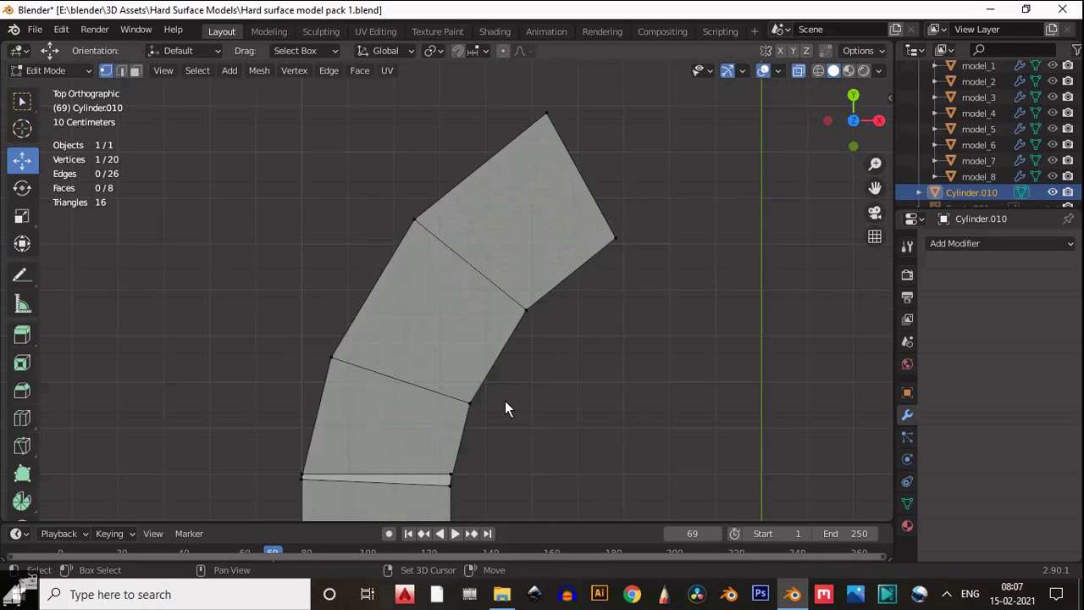
shift+scroll(319, 306, down, 5)
shift+click(321, 307)
key(m)
click(327, 307)
drag(513, 362, 461, 311)
key(m)
click(443, 280)
scroll(500, 254, down, 3)
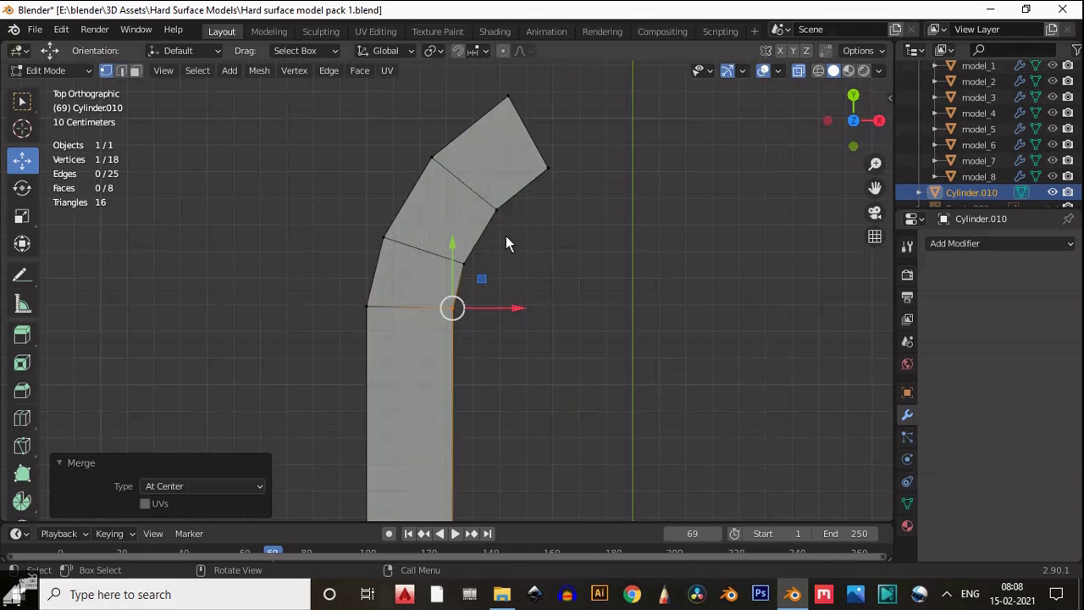
- Edge-slide the upper bend's free end edge by 0.3 to shorten its last segment
key(w)
click(544, 256)
scroll(559, 203, down, 3)
shift+middle_drag(670, 413, 673, 497)
scroll(503, 220, up, 6)
click(505, 167)
key(2)
click(508, 181)
key(g)
key(g)
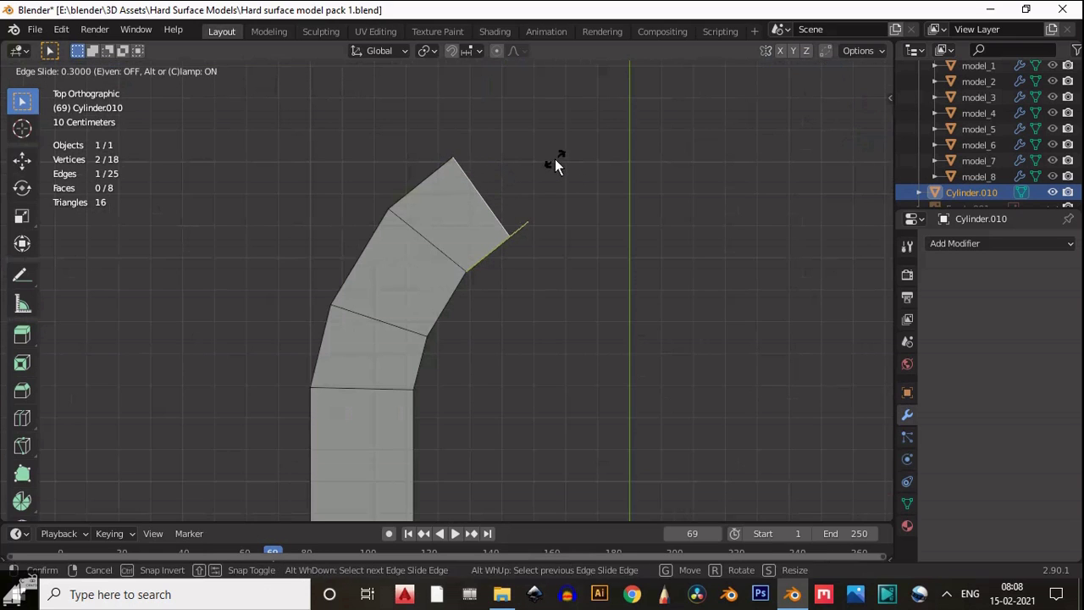
click(555, 165)
- Extrude the upper bend's end edge 0.7 m along X and square it off by scaling it to 0 in X
key(e)
key(x)
click(733, 177)
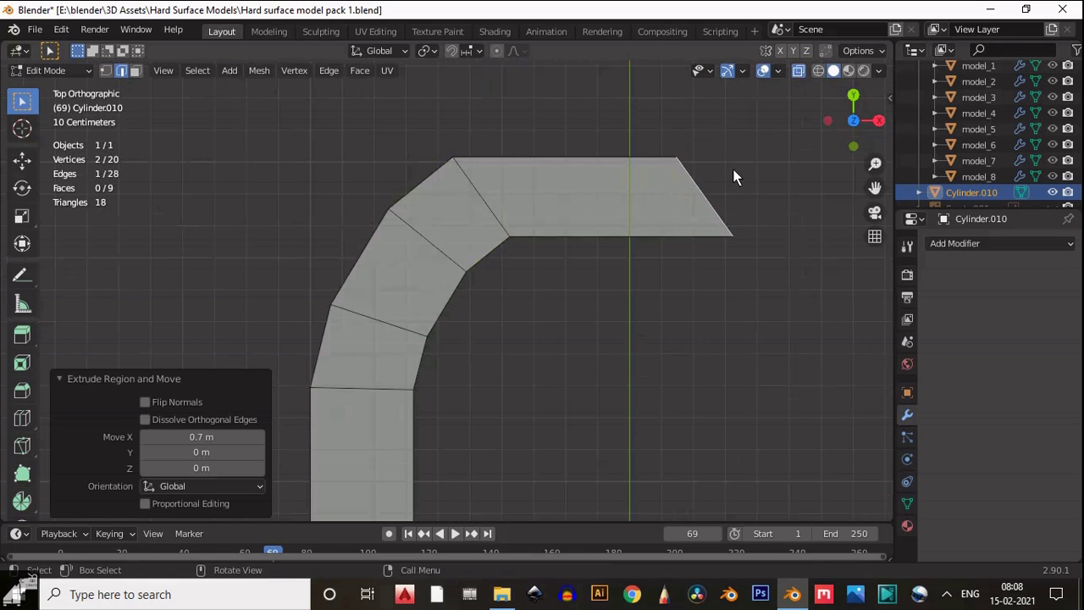
scroll(733, 177, down, 6)
shift+middle_drag(733, 177, 661, 173)
scroll(546, 233, up, 3)
text(s)
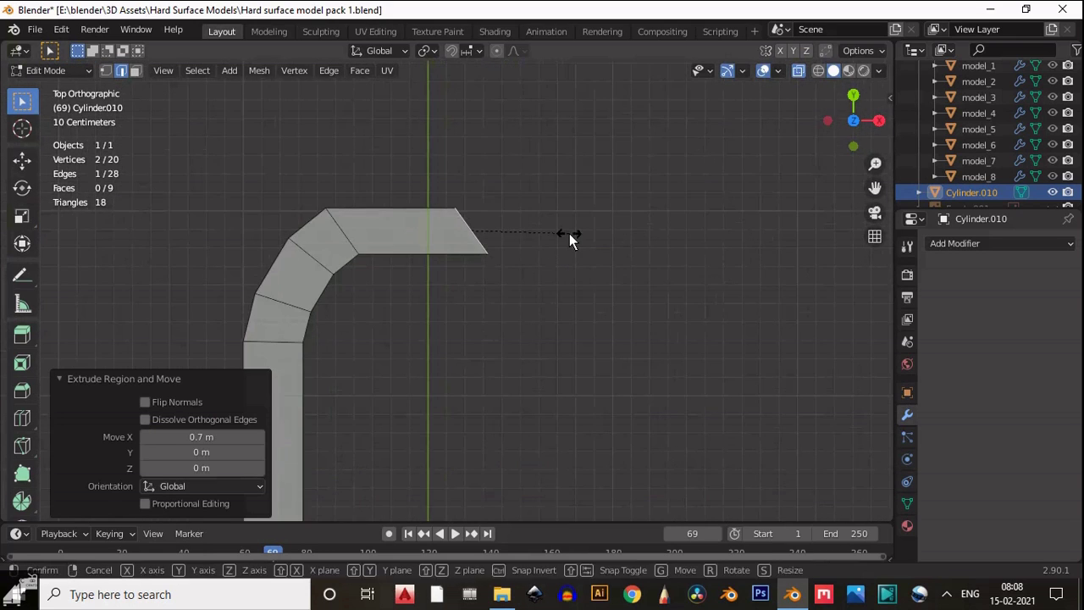
text(x0)
key(Return)
scroll(406, 245, down, 1)
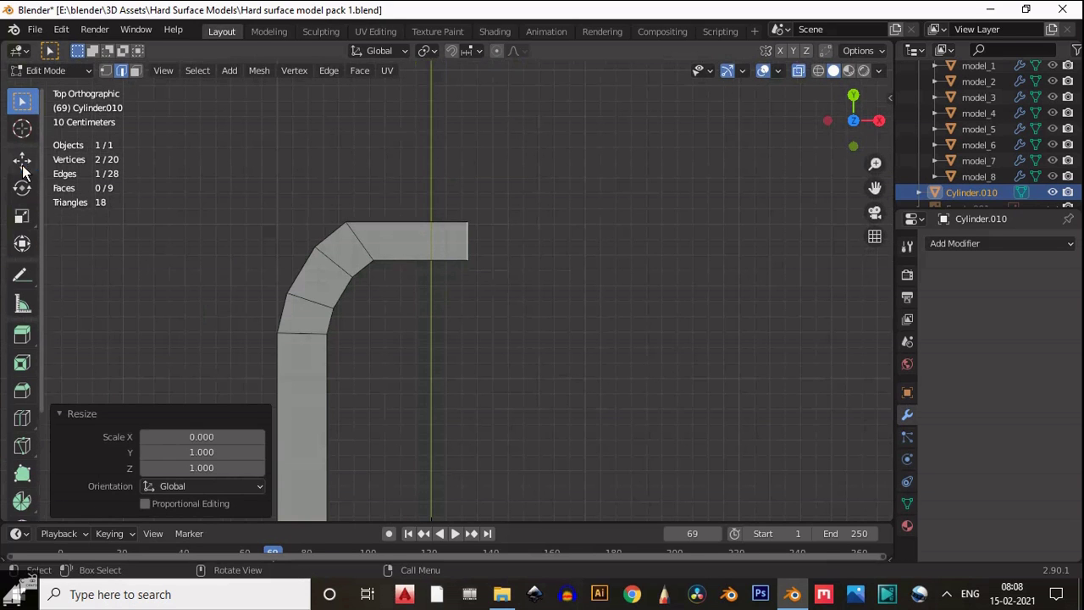
- Move the squared end edge 0.7 m along X and pull it back by 0.3 m
click(22, 161)
drag(507, 243, 631, 242)
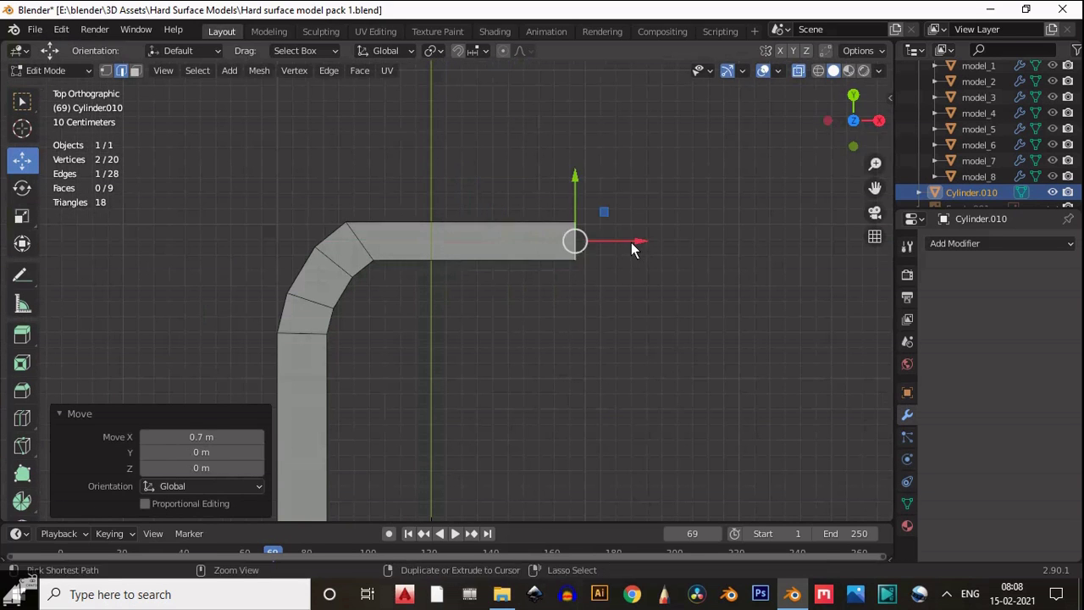
scroll(631, 242, down, 3)
shift+middle_drag(623, 246, 611, 175)
scroll(627, 246, down, 1)
shift+middle_drag(634, 258, 654, 326)
scroll(639, 288, up, 3)
drag(618, 258, 576, 259)
- Extrude the upper arm's end edge further along X and lower the new segment's bottom corner along Y to make it flare
key(e)
key(x)
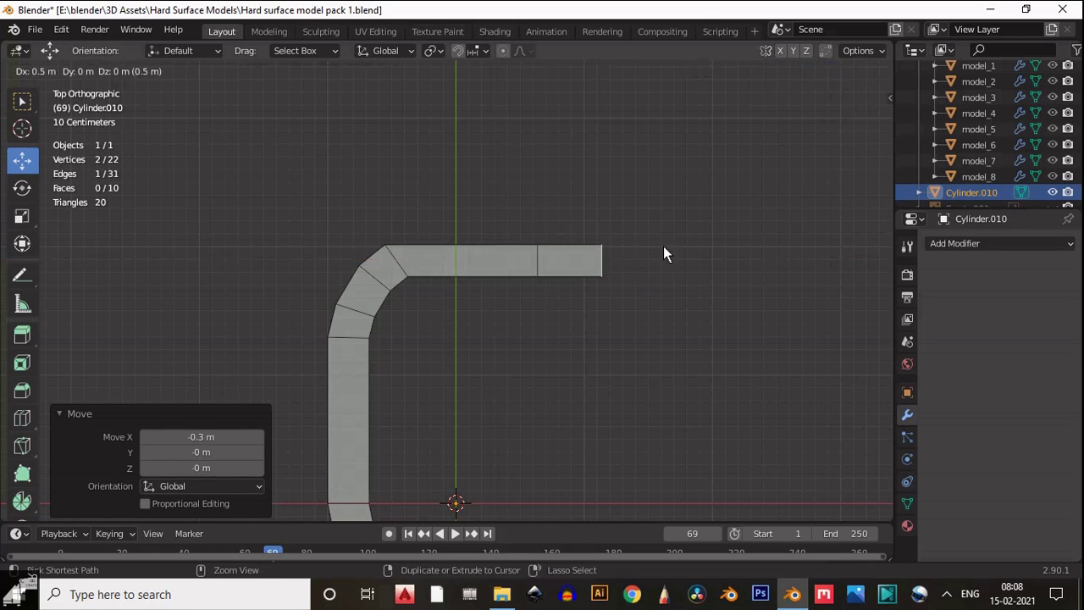
click(650, 256)
drag(649, 343, 596, 253)
key(1)
drag(615, 222, 616, 267)
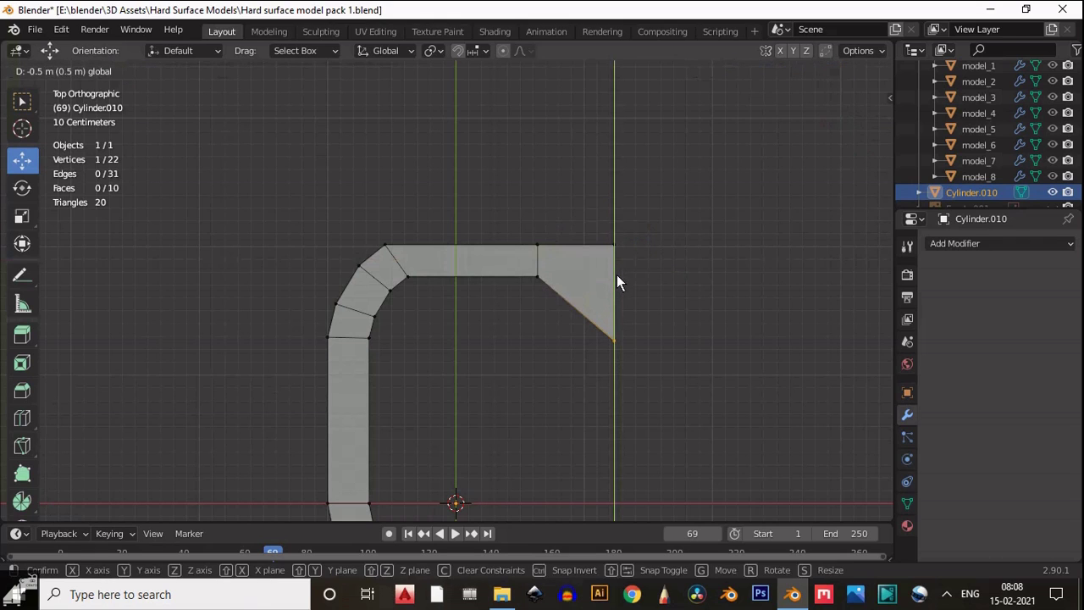
click(616, 269)
- Extrude the flared segment's tall end edge 0.5 m along X
key(alt+a)
click(613, 270)
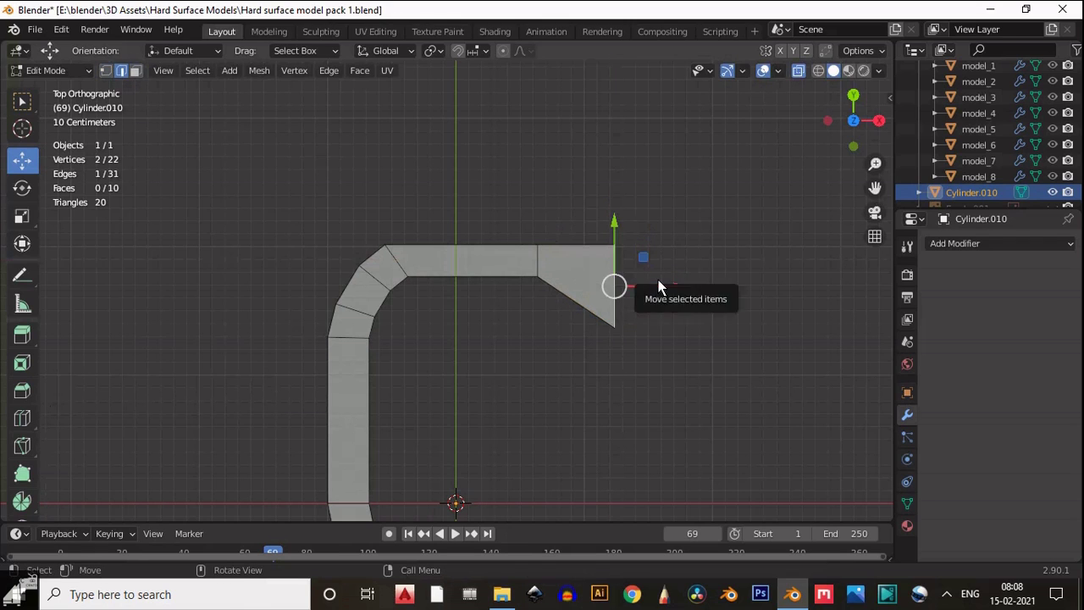
key(e)
key(x)
click(722, 281)
- Try to straighten the lower diagonal strip's end edge by scaling it along X
scroll(719, 289, down, 2)
shift+middle_drag(688, 309, 666, 175)
scroll(630, 387, up, 2)
shift+scroll(622, 400, down, 4)
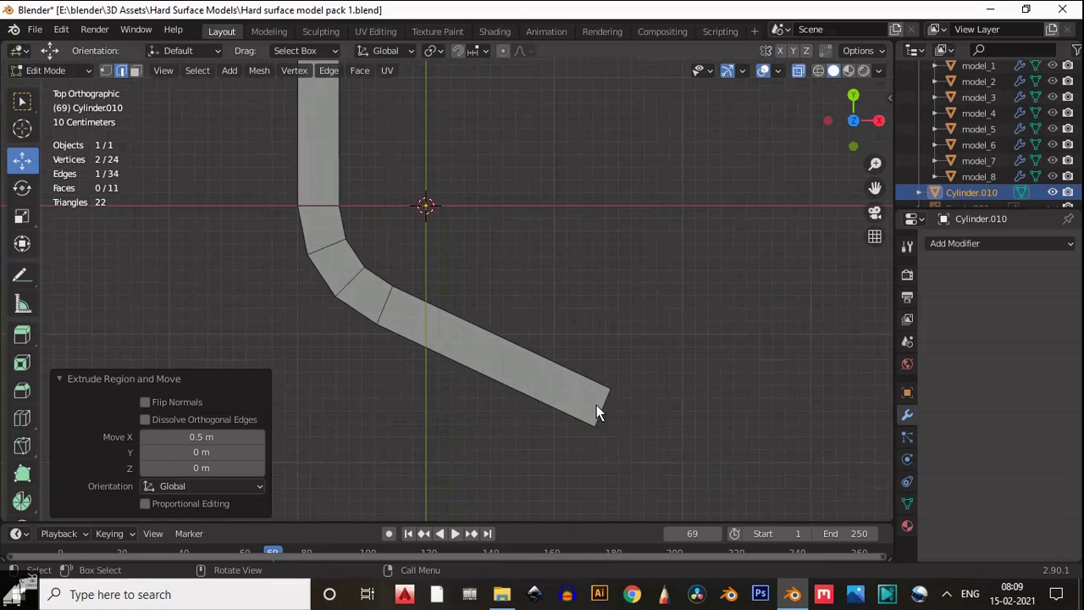
click(596, 404)
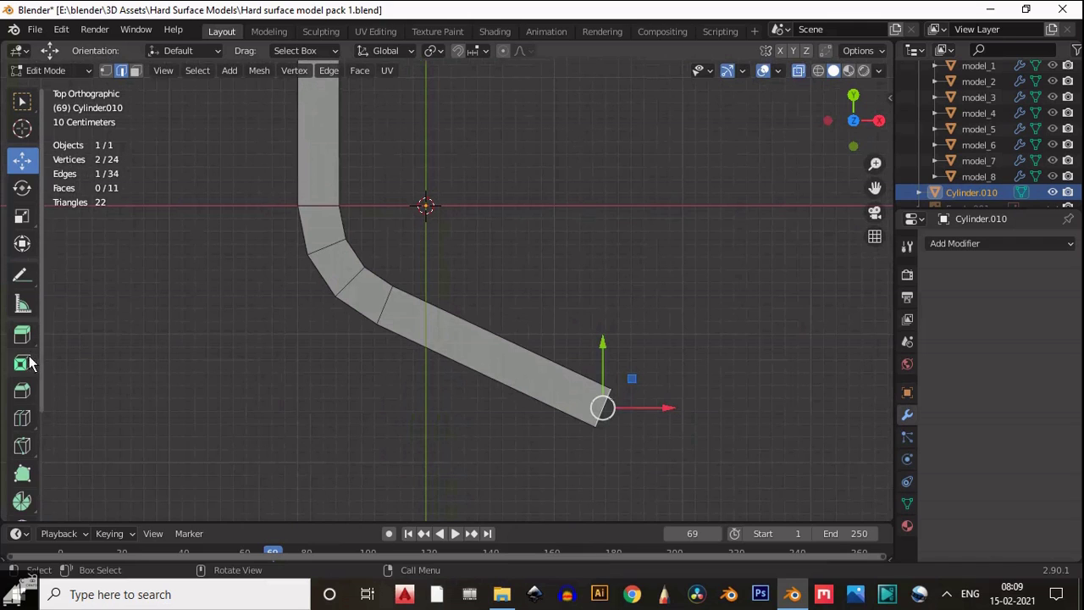
click(22, 215)
drag(657, 408, 635, 408)
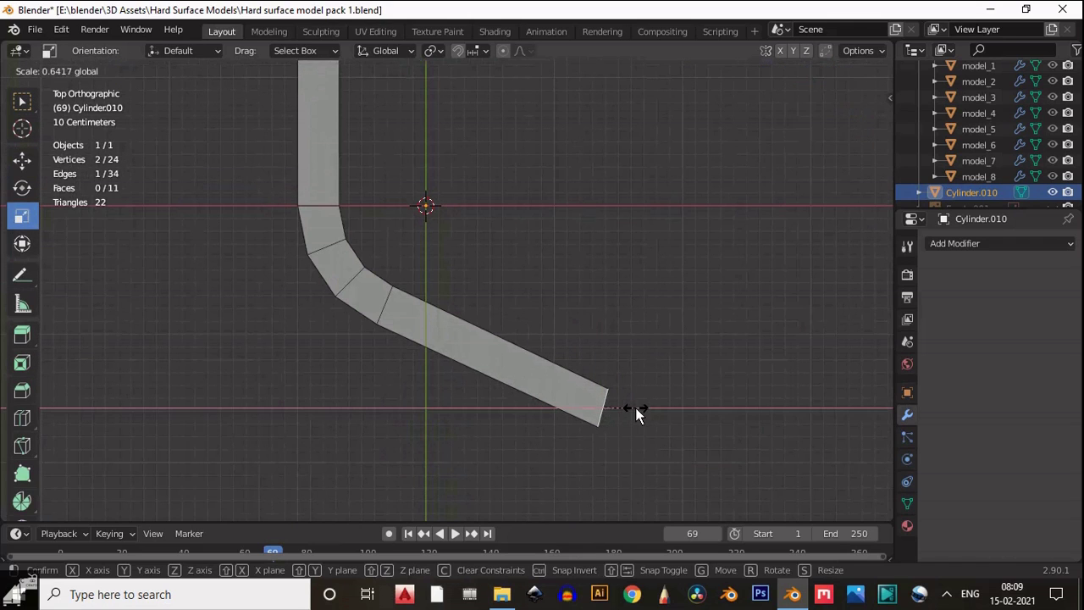
scroll(727, 229, down, 2)
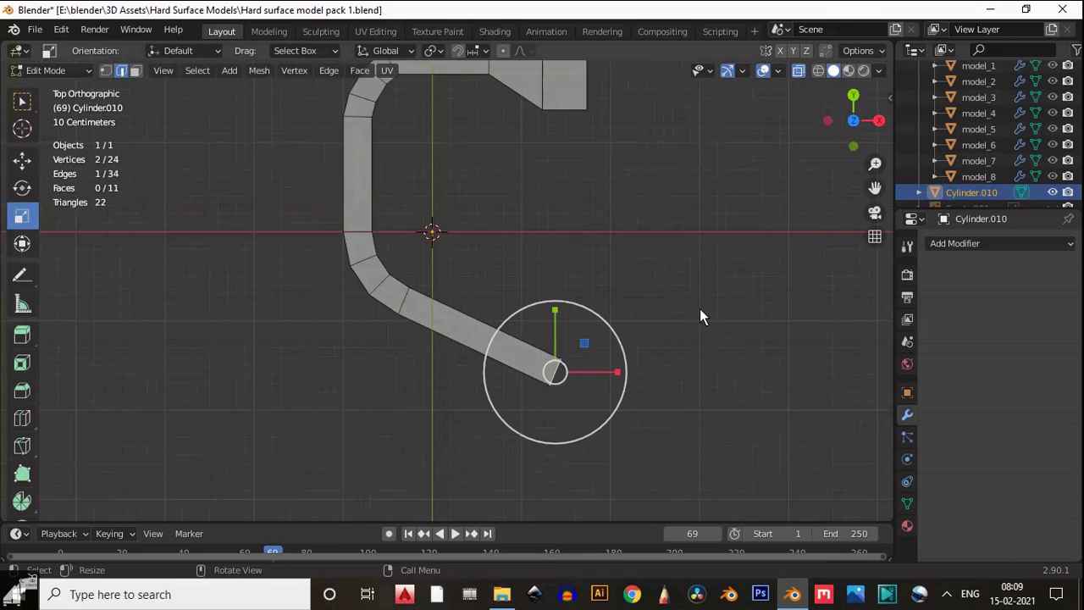
shift+scroll(683, 299, up, 2)
shift+middle_drag(684, 296, 693, 240)
scroll(702, 282, up, 5)
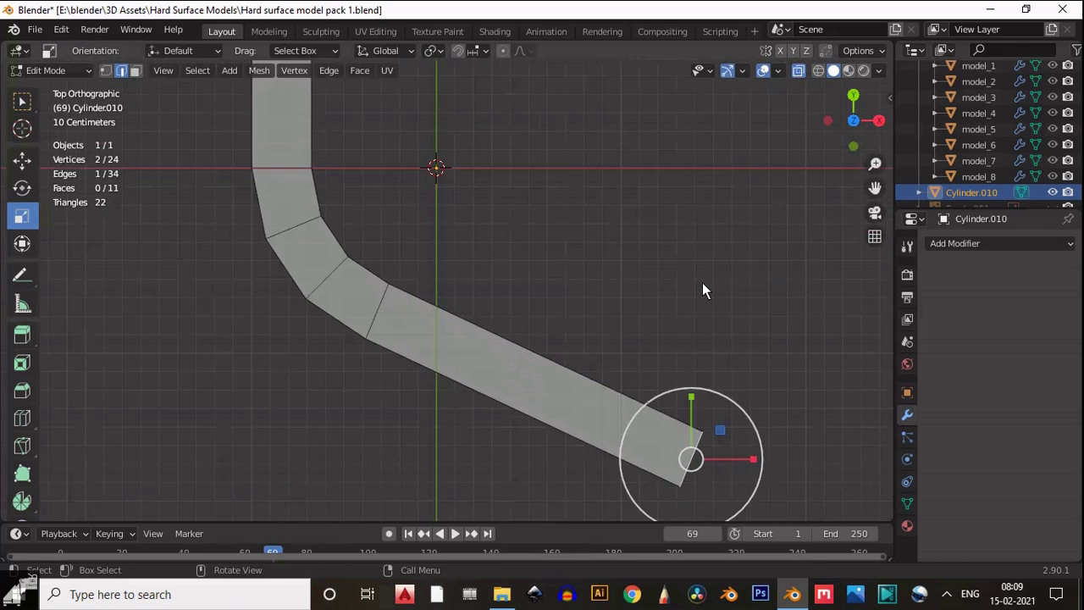
- Extrude the lower diagonal strip's end edge 0.5 m along X and flatten the new end edge to 0 scale along X
shift+middle_drag(839, 488, 699, 331)
key(e)
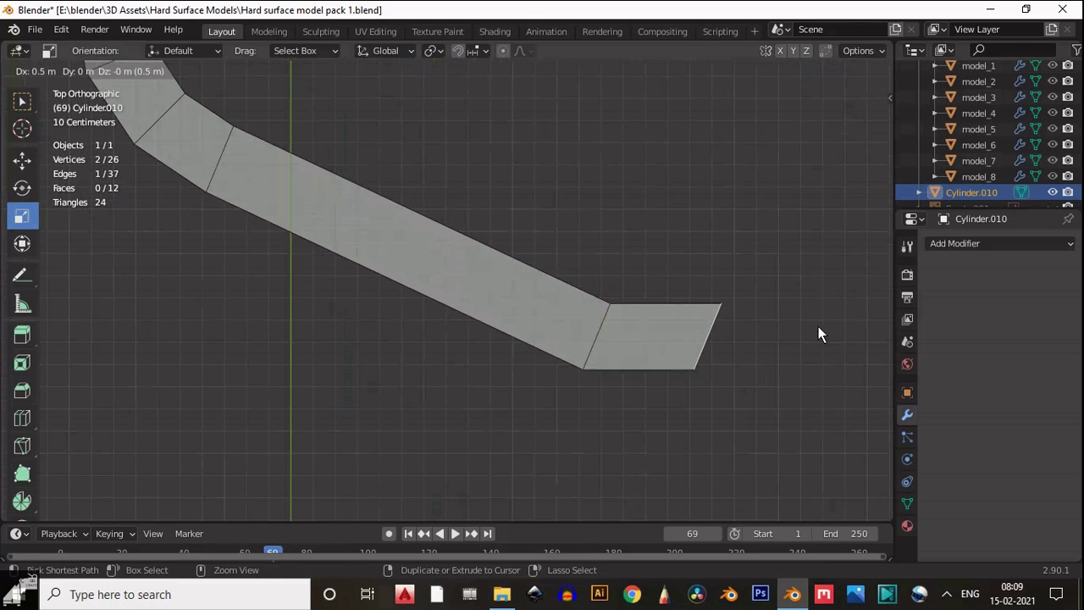
click(823, 326)
key(s)
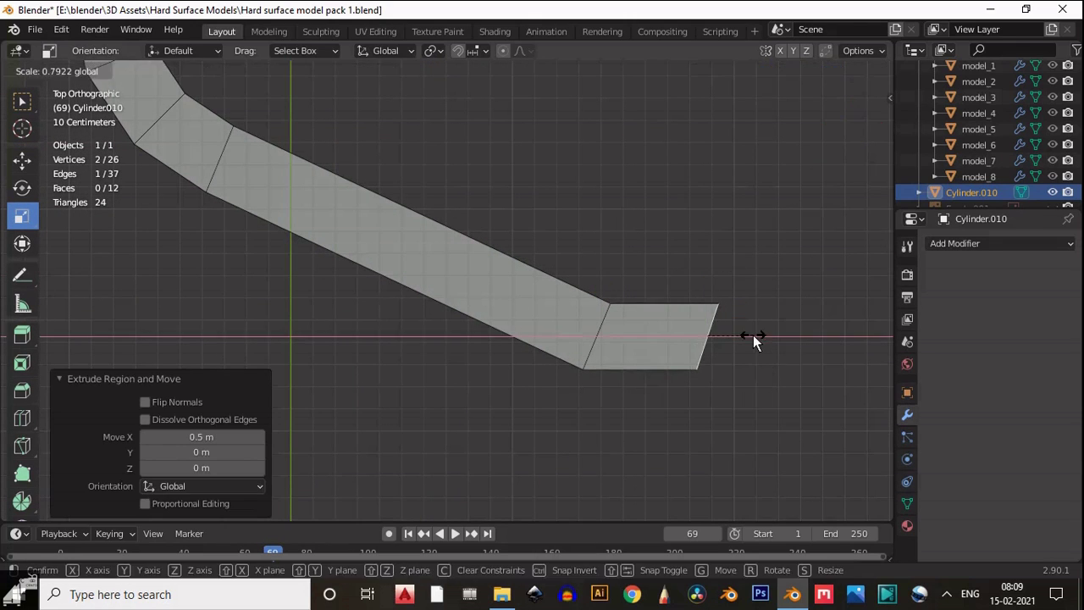
key(x)
key(0)
key(Return)
scroll(383, 189, down, 1)
shift+middle_drag(453, 192, 455, 286)
scroll(456, 287, up, 1)
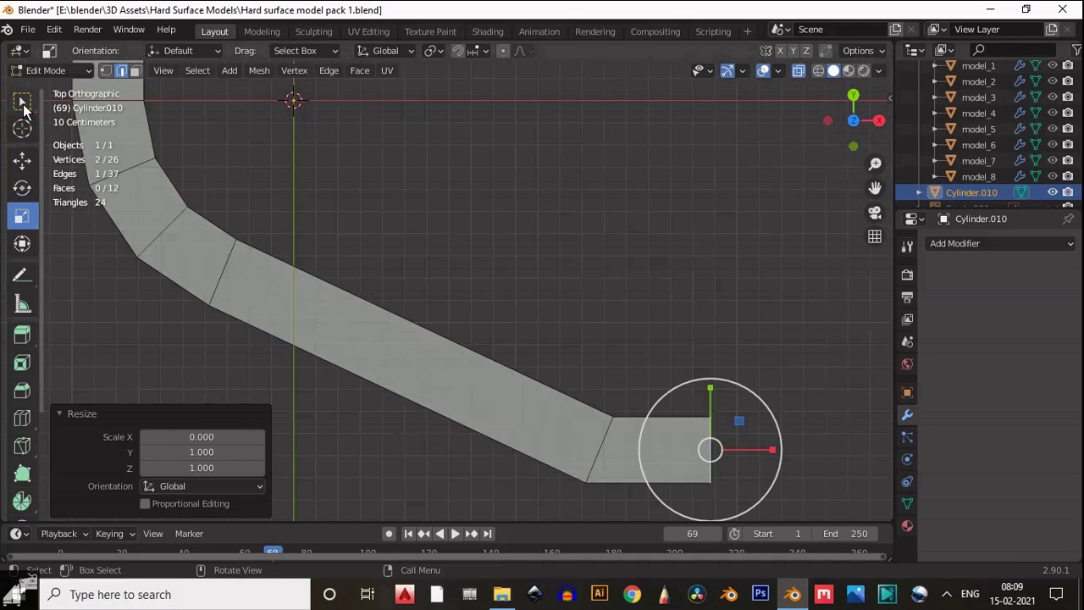
scroll(529, 319, down, 6)
scroll(666, 340, up, 2)
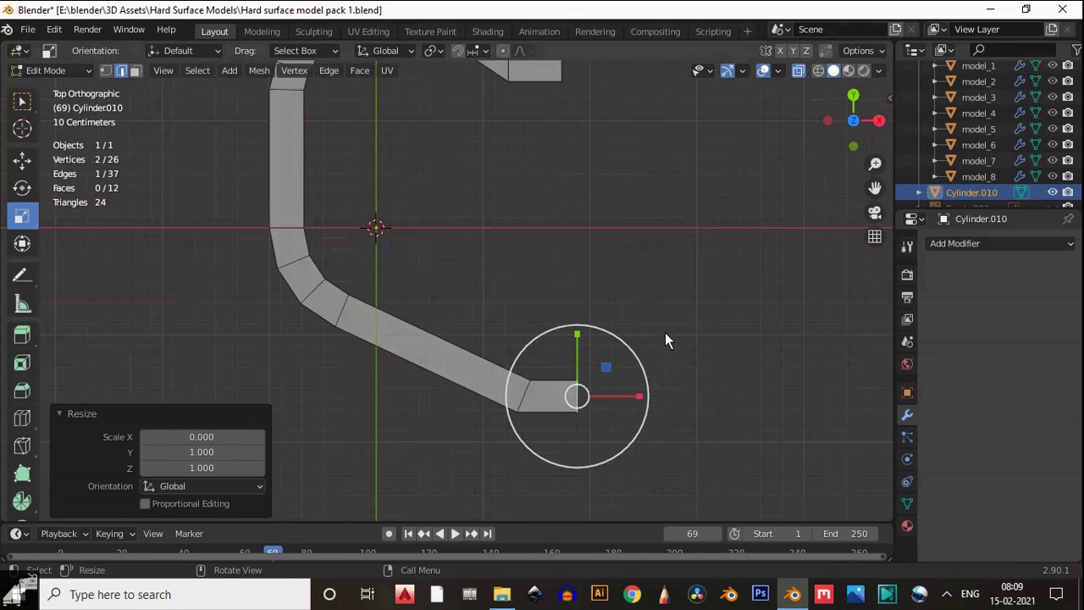
scroll(614, 292, down, 1)
shift+middle_drag(614, 291, 625, 365)
drag(602, 113, 494, 239)
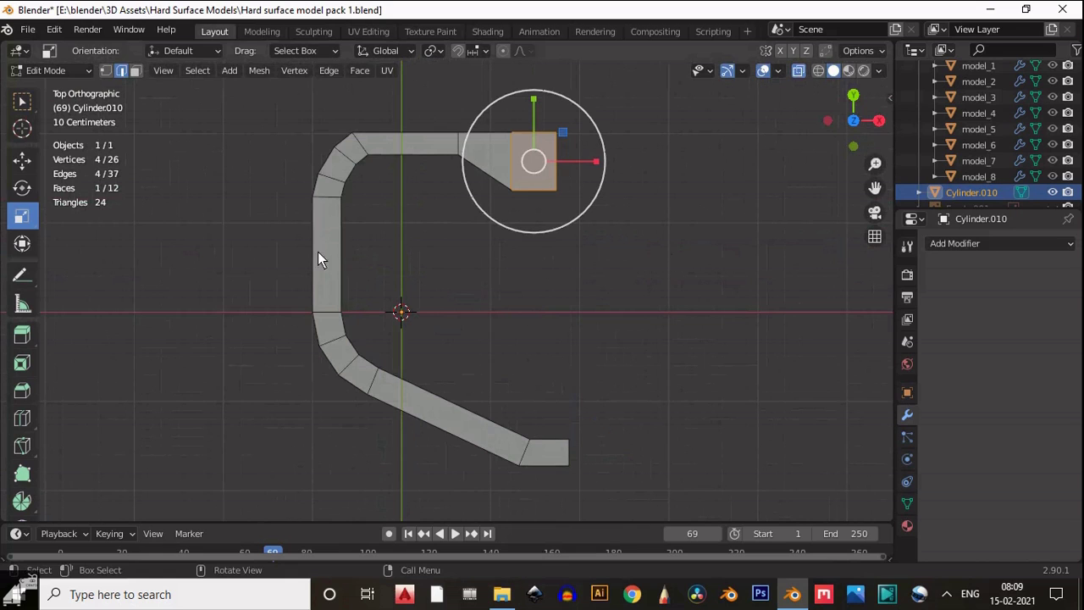
drag(675, 417, 537, 441)
scroll(645, 371, up, 4)
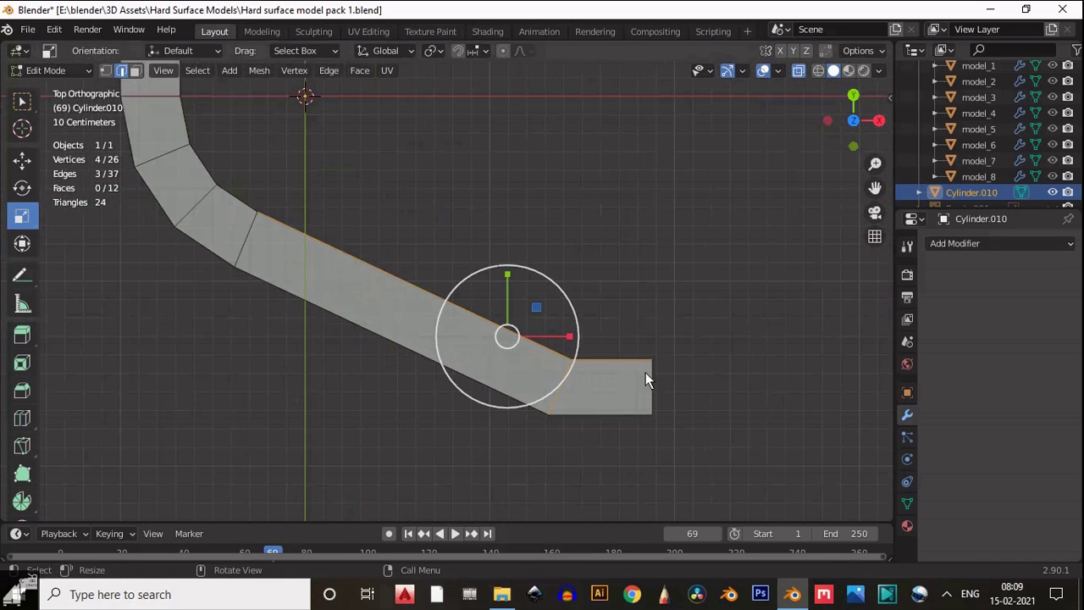
scroll(435, 298, down, 3)
shift+scroll(450, 355, up, 1)
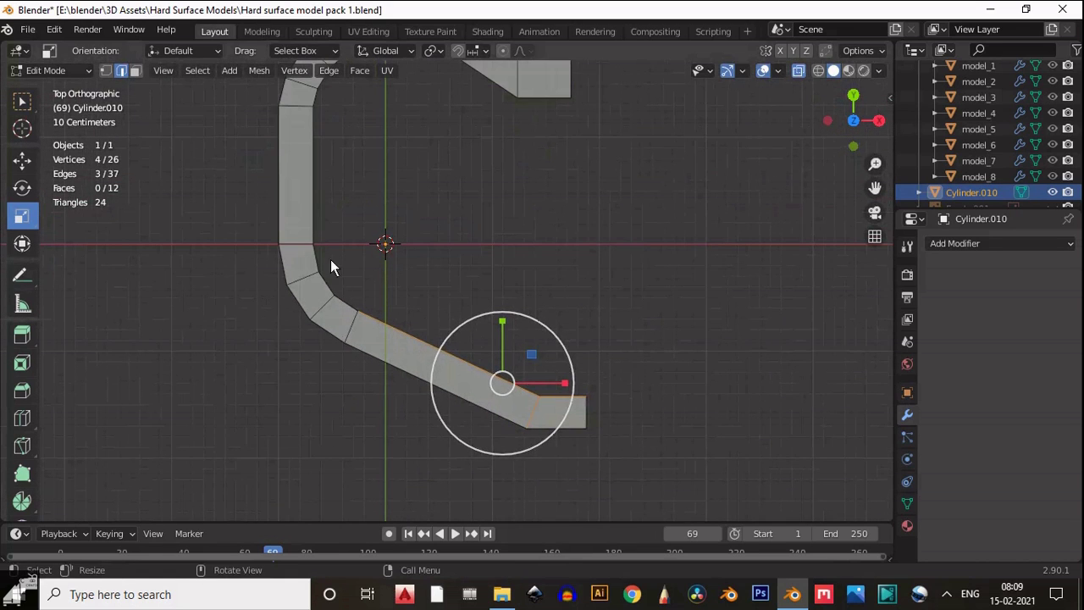
drag(330, 259, 296, 325)
key(3)
key(w)
drag(362, 250, 272, 325)
- Add a loop cut on each side of the lower bend edge, with slide factor -0.857 on the diagonal strip's cut
scroll(582, 398, up, 1)
key(ctrl+r)
click(515, 381)
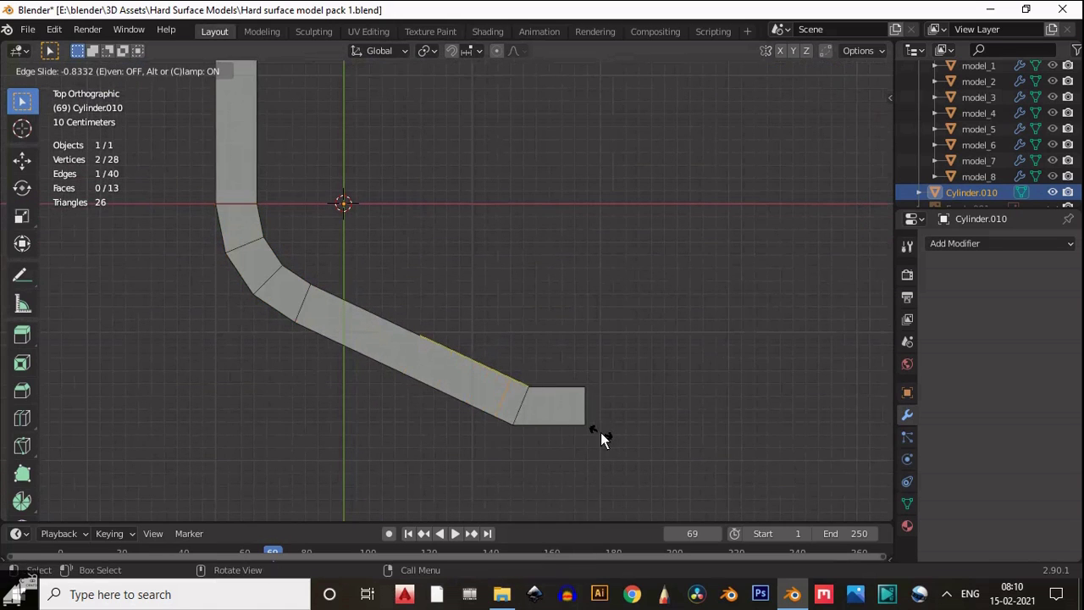
click(602, 434)
scroll(584, 419, up, 1)
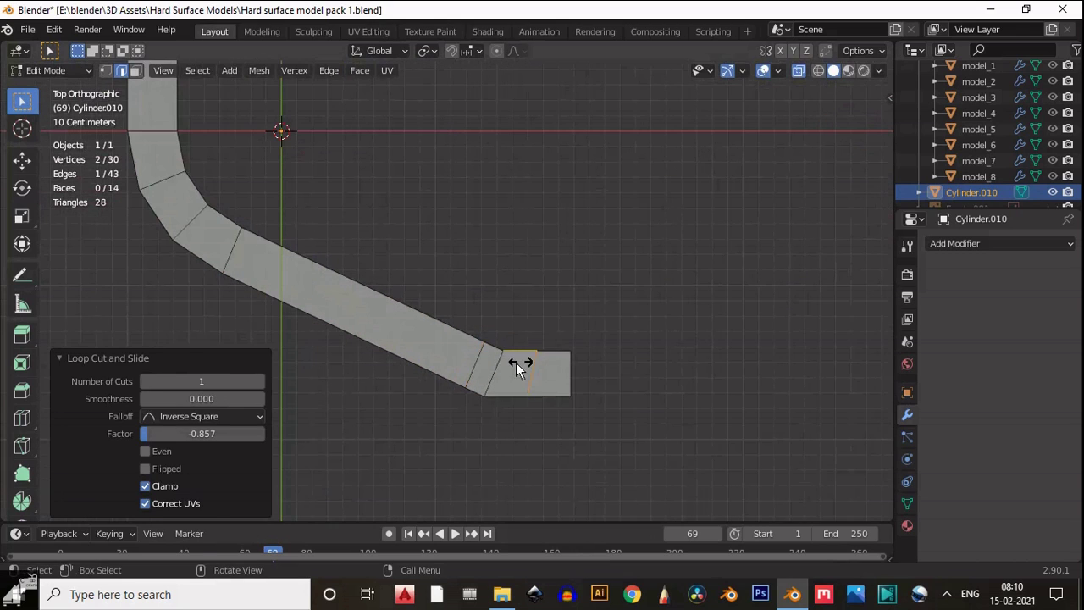
click(515, 362)
click(512, 367)
scroll(569, 484, up, 3)
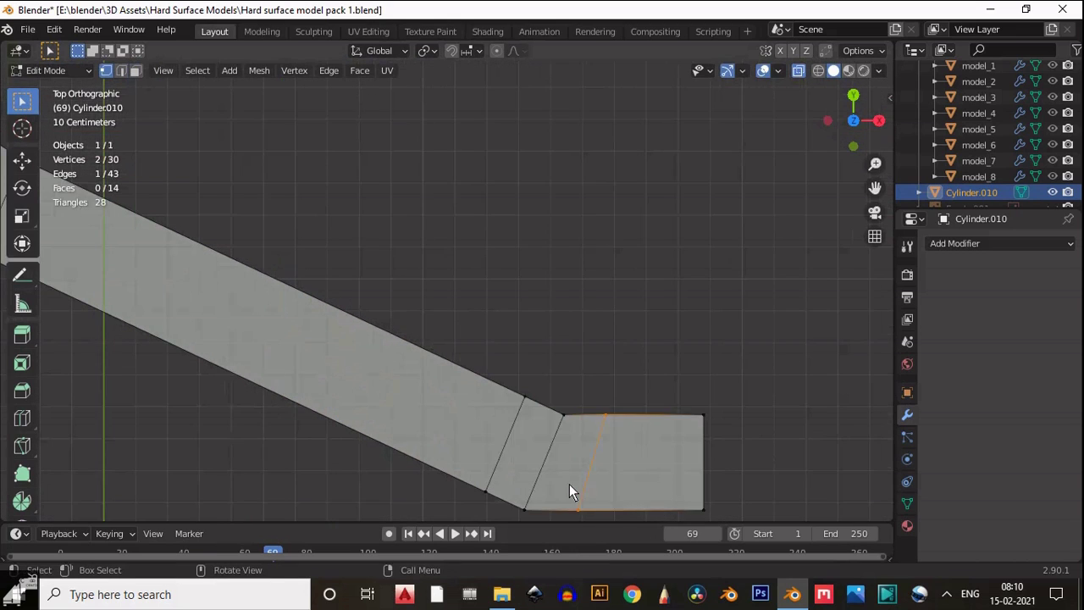
scroll(569, 484, down, 2)
- Slide the upper vertex of the end segment's loop cut toward the bend so the cut stands nearly vertical
click(518, 364)
key(shift+v)
click(558, 370)
drag(570, 266, 535, 391)
click(23, 161)
drag(580, 328, 582, 337)
key(g)
right_click(576, 331)
- Slide the lower vertex of the diagonal strip's cut away from the bend and its upper vertex by a factor of 0.108
click(488, 290)
click(467, 359)
key(g)
key(g)
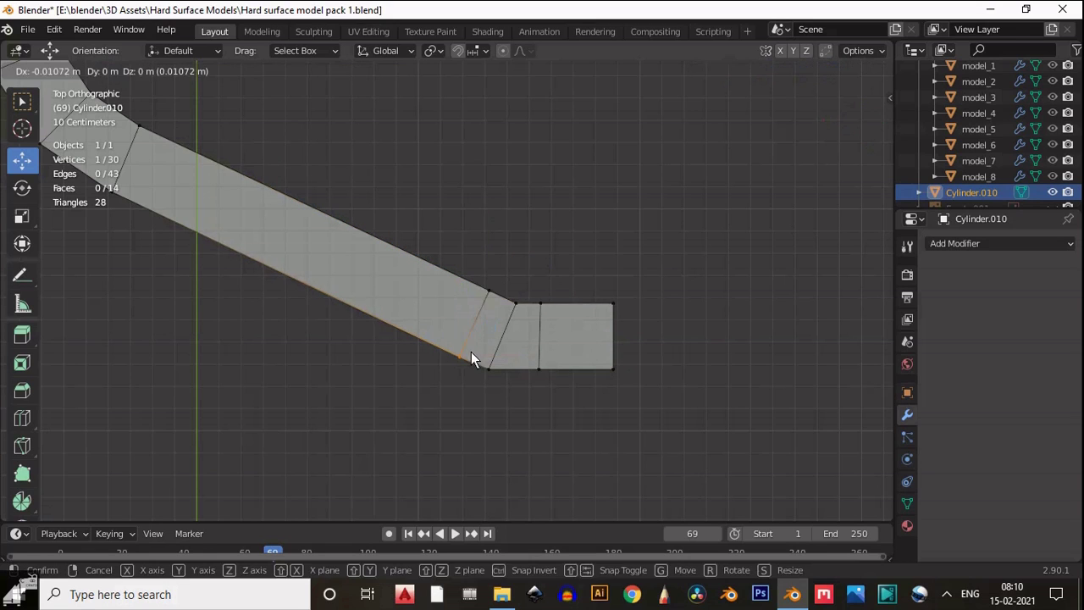
click(463, 345)
drag(466, 239, 496, 302)
key(g)
click(642, 276)
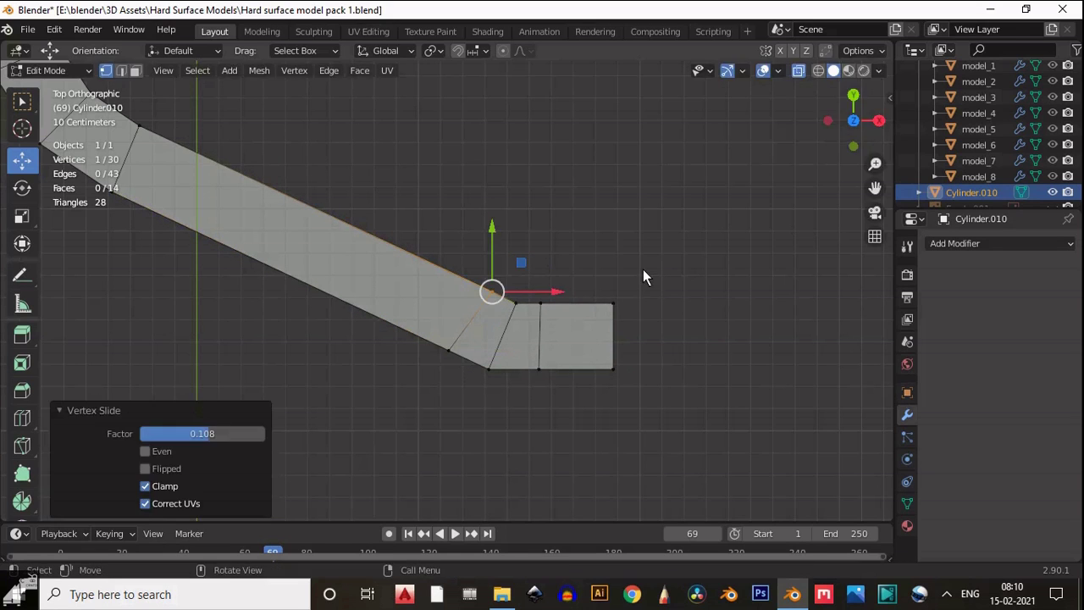
- Add a lengthwise loop cut along the whole profile near its outer edge, with slide factor -0.7
scroll(557, 254, down, 4)
shift+middle_drag(456, 252, 546, 348)
scroll(542, 339, up, 3)
shift+middle_drag(502, 296, 545, 460)
key(2)
scroll(480, 319, down, 5)
scroll(536, 290, up, 1)
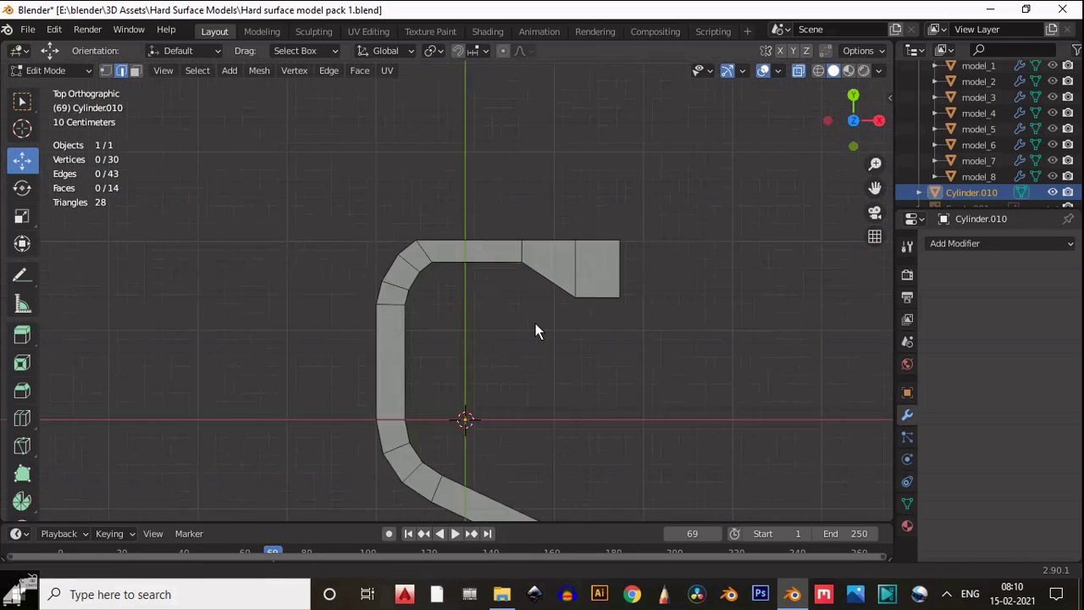
shift+middle_drag(535, 324, 520, 153)
scroll(572, 406, up, 2)
scroll(491, 364, up, 1)
key(ctrl+r)
click(401, 238)
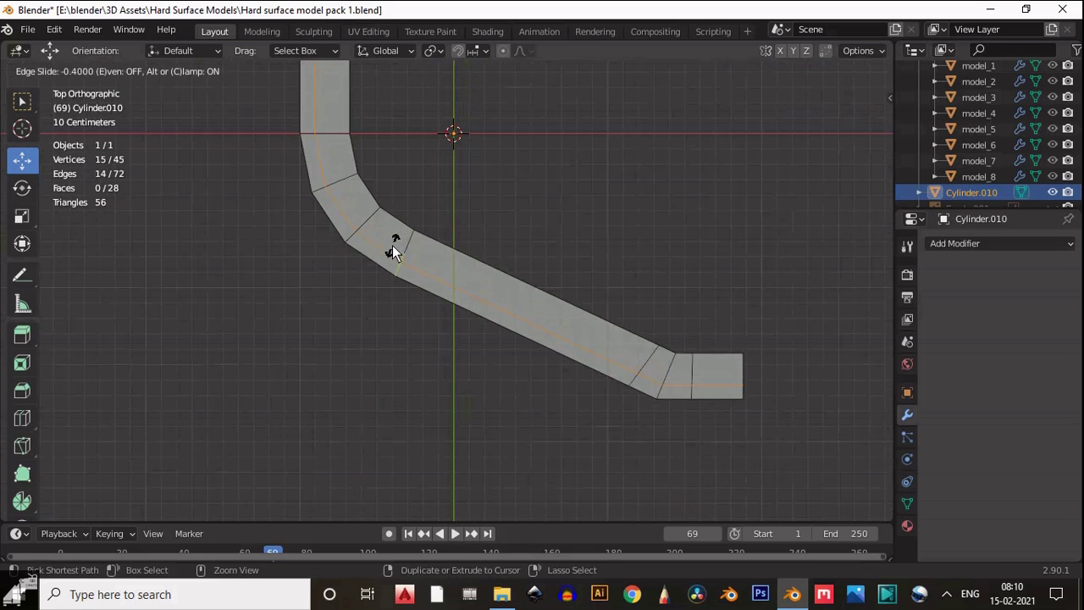
click(391, 254)
scroll(382, 225, up, 3)
scroll(477, 392, down, 2)
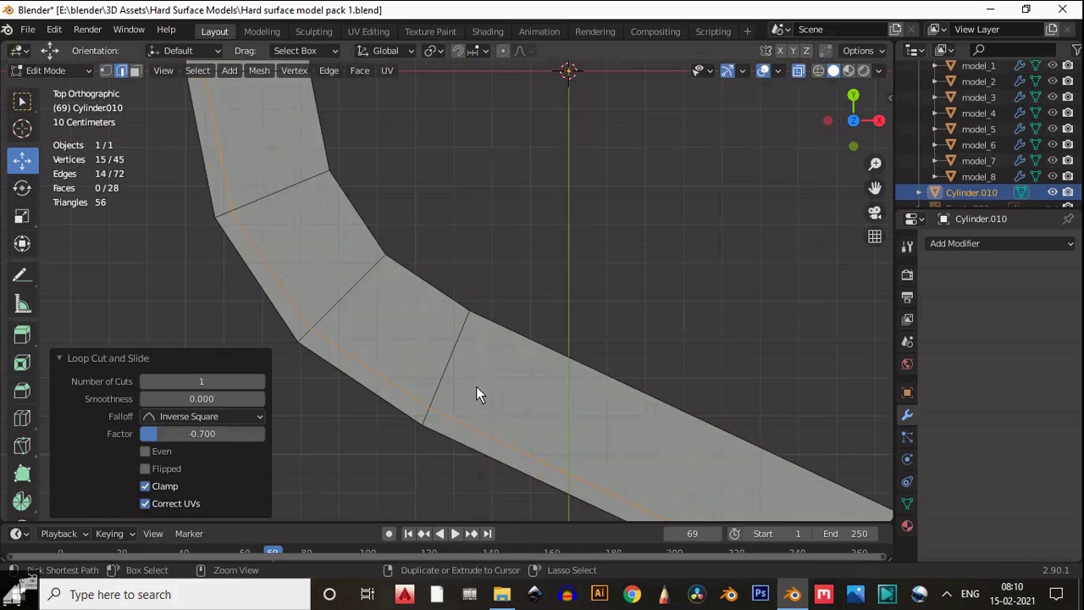
- Add a second lengthwise loop cut near the profile's inner edge, with slide factor 0.7
key(ctrl+r)
click(476, 377)
click(484, 347)
scroll(630, 384, down, 5)
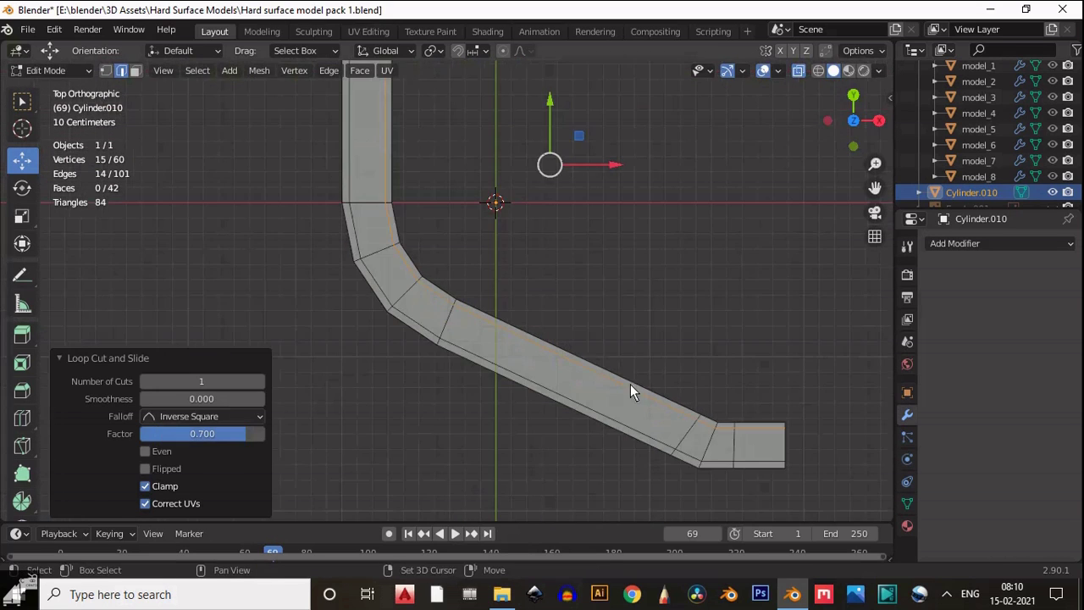
scroll(551, 435, up, 4)
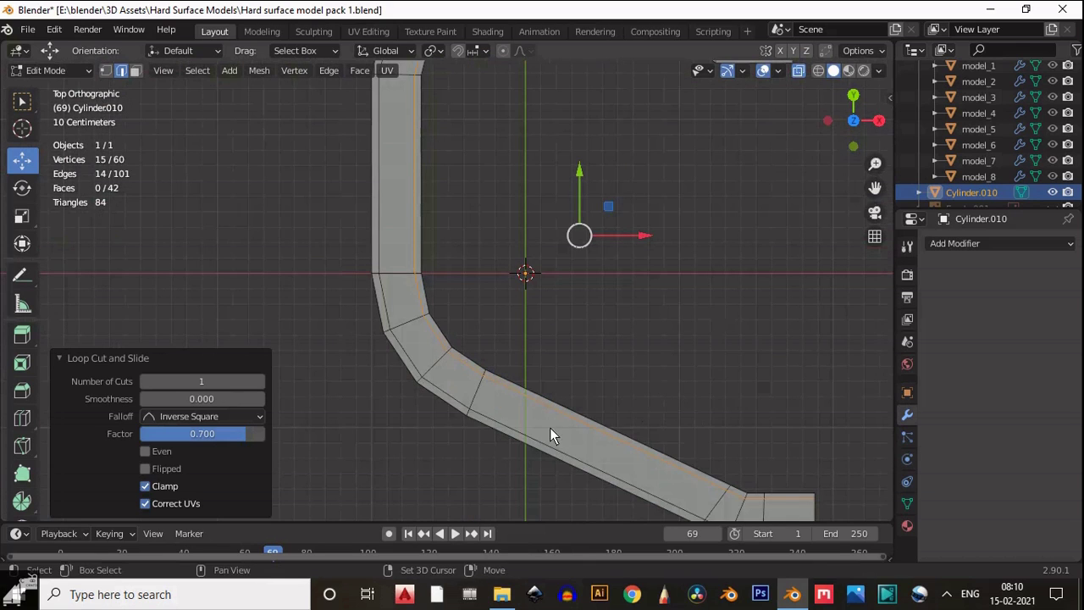
- Select the whole flat profile and extrude it 0.1 m along Z to give it thickness
scroll(567, 394, down, 3)
key(a)
middle_drag(611, 448, 646, 407)
click(863, 138)
scroll(632, 323, up, 5)
key(e)
ctrl+click(597, 307)
- Add a centred loop cut along the full length of the thickened profile, viewed from above
middle_drag(593, 279, 593, 335)
scroll(626, 355, down, 4)
scroll(639, 382, up, 4)
shift+middle_drag(593, 335, 722, 428)
click(857, 115)
shift+middle_drag(788, 365, 510, 158)
key(ctrl+r)
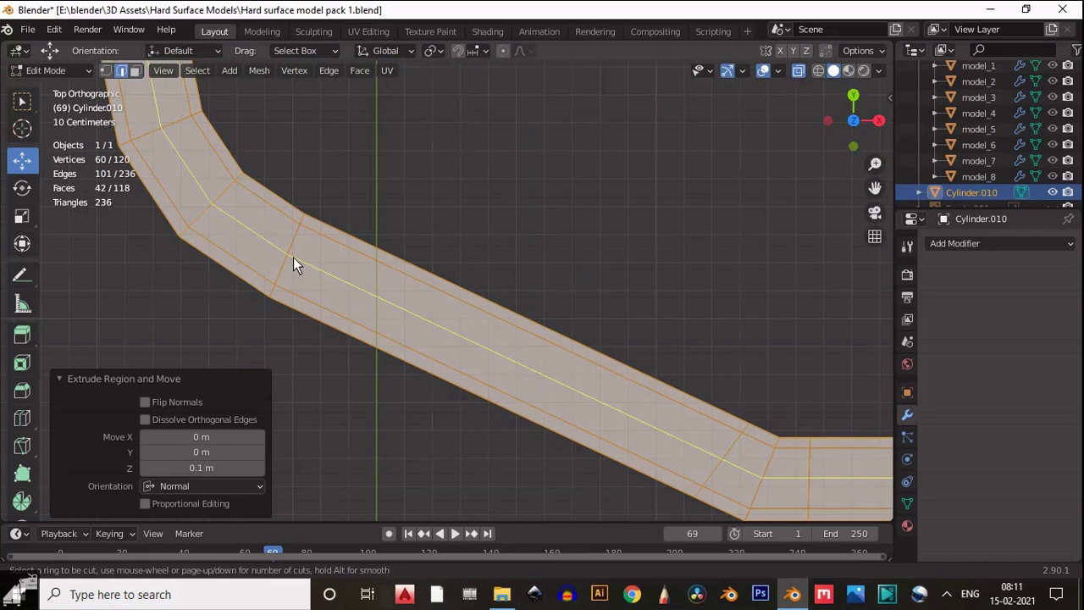
click(293, 257)
right_click(293, 257)
- Add two evenly spaced loop cuts across the long diagonal segment
shift+middle_drag(463, 324, 543, 341)
key(ctrl+r)
scroll(537, 322, up, 1)
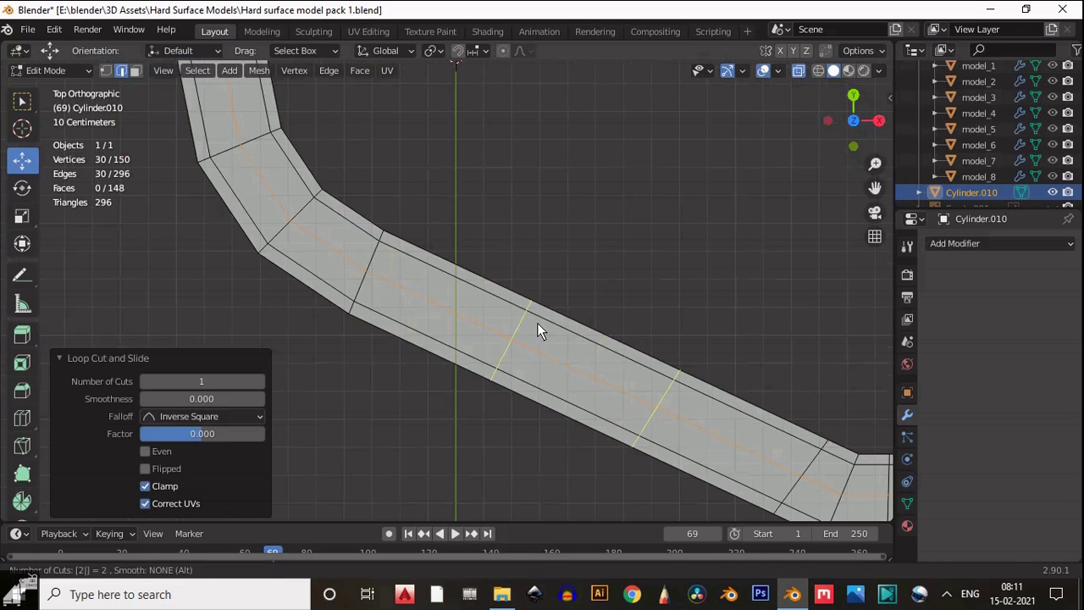
click(537, 323)
right_click(538, 323)
scroll(660, 322, up, 3)
scroll(660, 323, down, 2)
- Try sliding the first cross cut toward the curved bend by a factor of 0.6, and undo the slide
drag(599, 193, 427, 376)
key(g)
key(g)
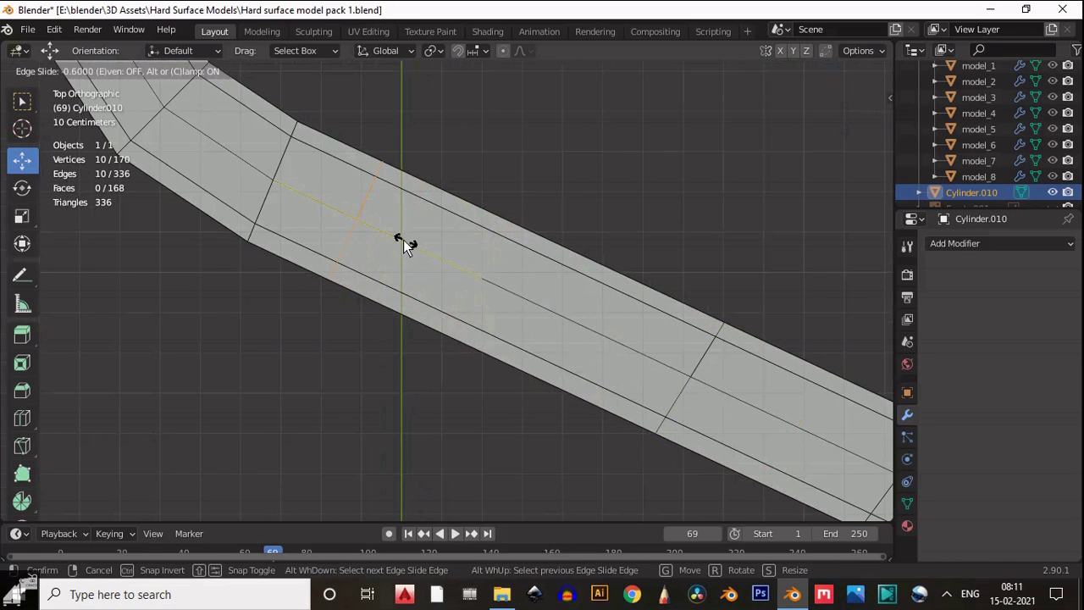
click(404, 242)
drag(737, 245, 624, 451)
shift+middle_drag(722, 413, 674, 364)
key(ctrl+z)
key(ctrl+z)
key(ctrl+z)
key(ctrl+z)
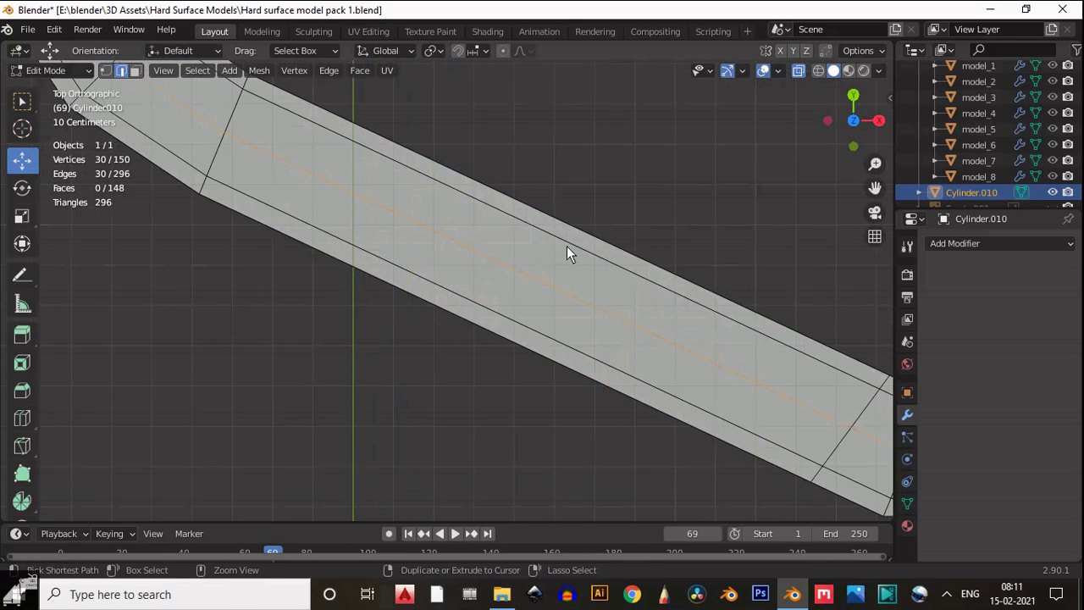
key(ctrl+shift+z)
- Try sliding the first cross cut toward the second one by a factor of 0.4, and undo the slide
drag(464, 131, 336, 387)
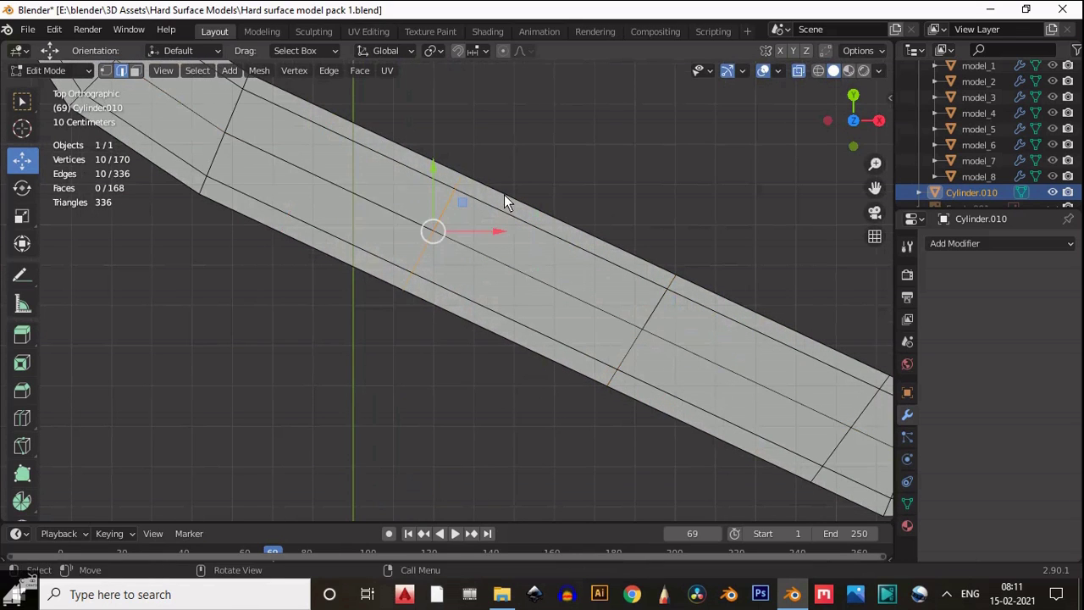
key(g)
key(g)
click(565, 264)
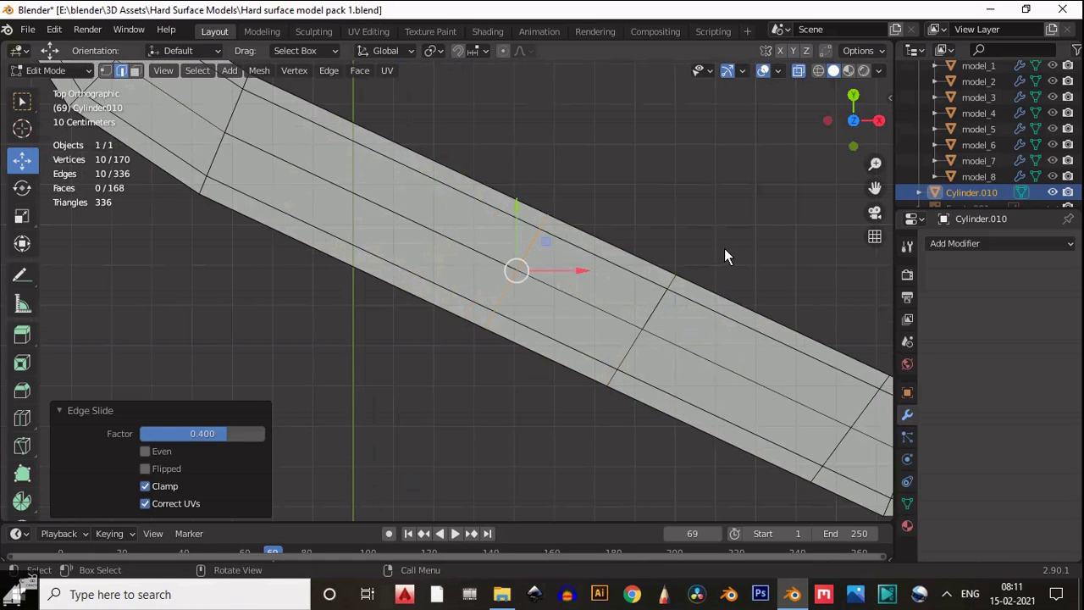
key(ctrl+z)
- Add a loop cut midway between the diagonal segment's two cross cuts
key(ctrl+r)
click(561, 256)
click(561, 256)
- Slide the two outer cross cuts on the diagonal segment toward the middle cut by a factor of 0.3 each
drag(388, 82, 501, 333)
key(g)
key(g)
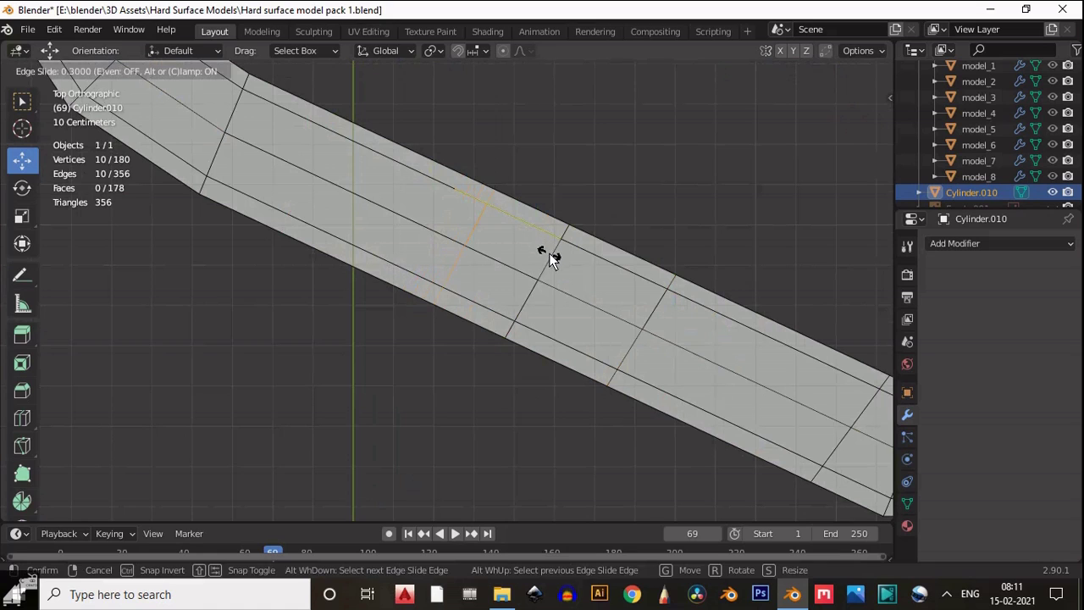
click(552, 256)
key(ctrl+z)
key(g)
key(g)
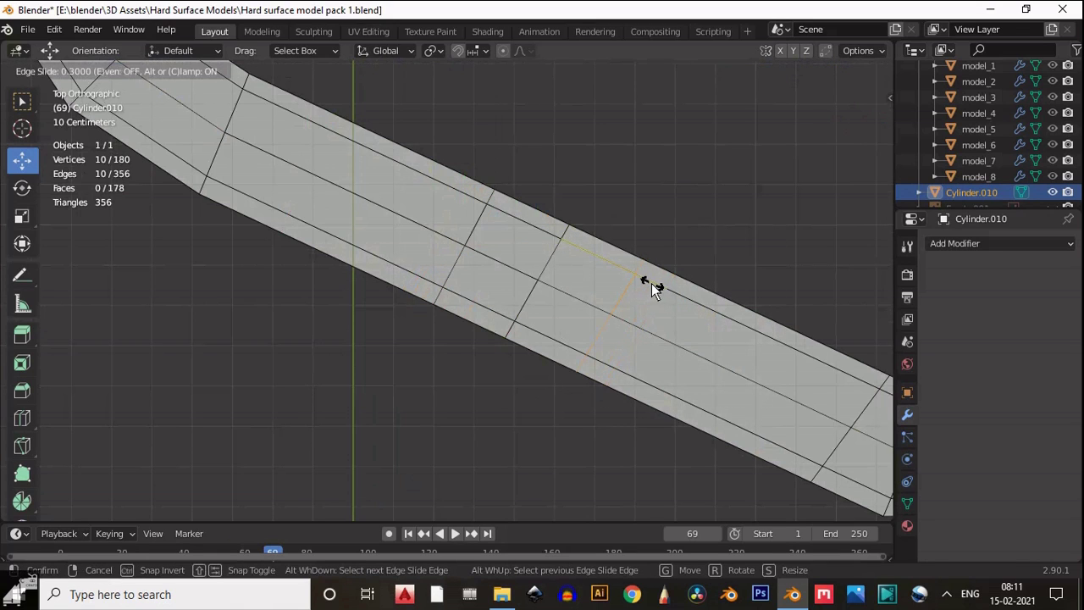
click(643, 285)
key(g)
key(g)
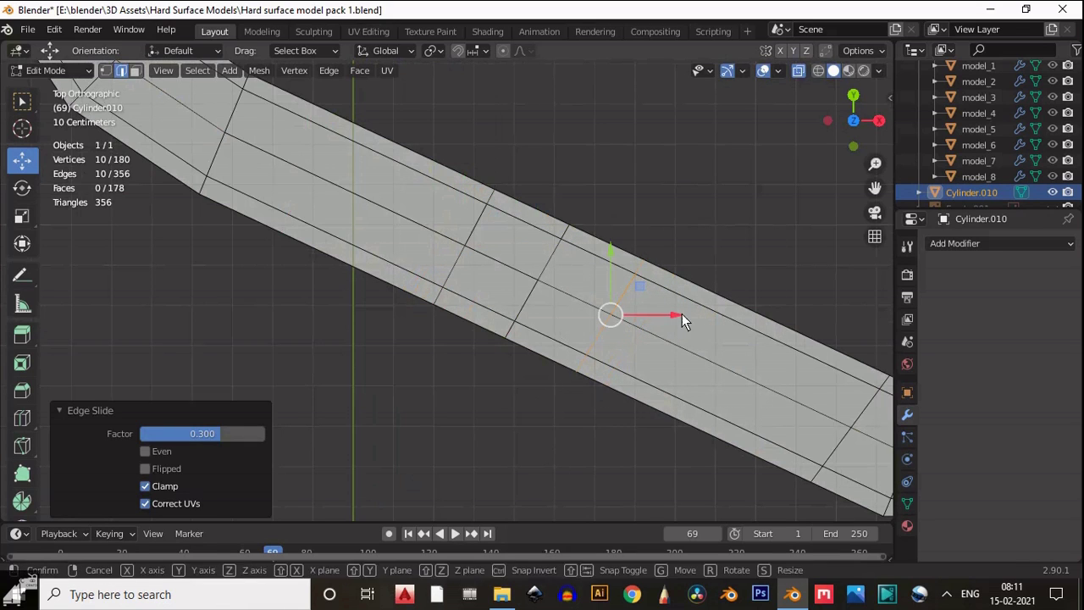
key(Escape)
drag(503, 162, 380, 354)
key(g)
key(g)
click(519, 270)
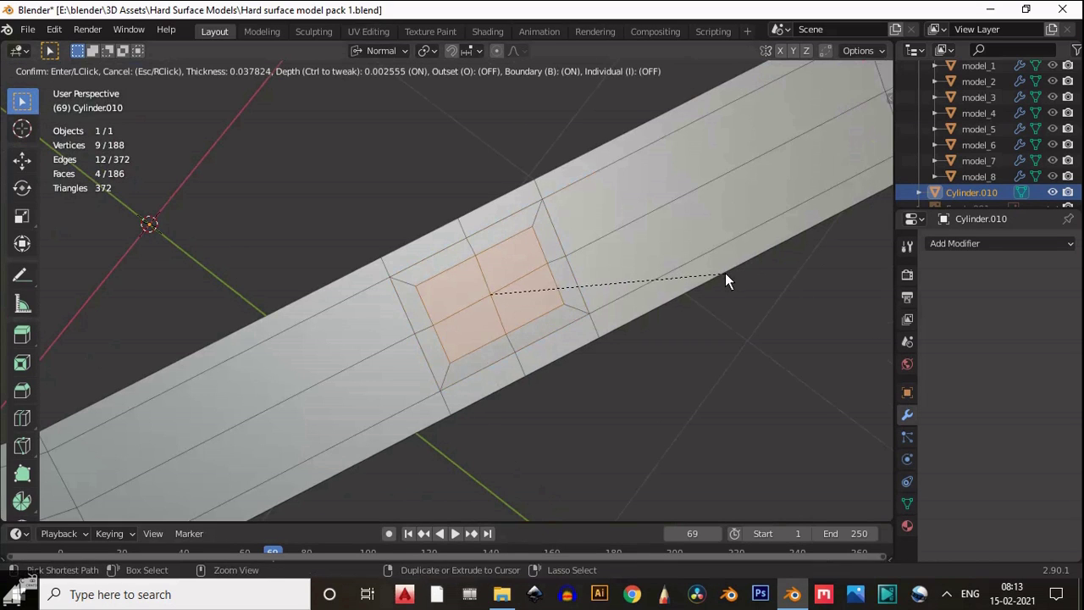
- Inset the four central faces between the cross cuts by about 0.045 m with no depth
key(Escape)
key(i)
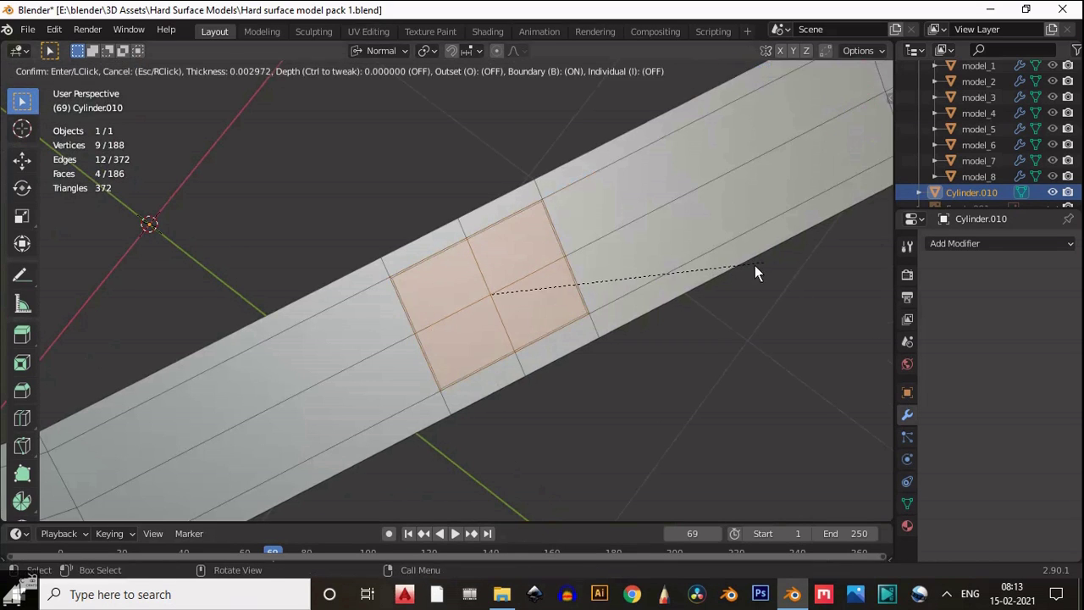
click(769, 271)
scroll(753, 274, up, 4)
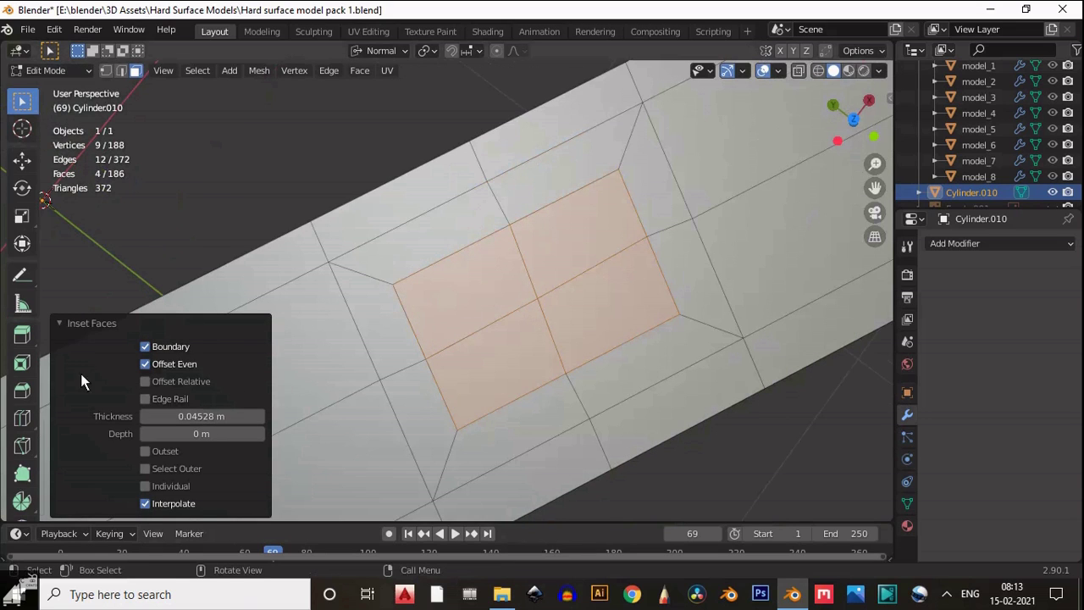
- Scale the four corner vertices of the inset square to 0.7 to round it into an octagon
click(20, 222)
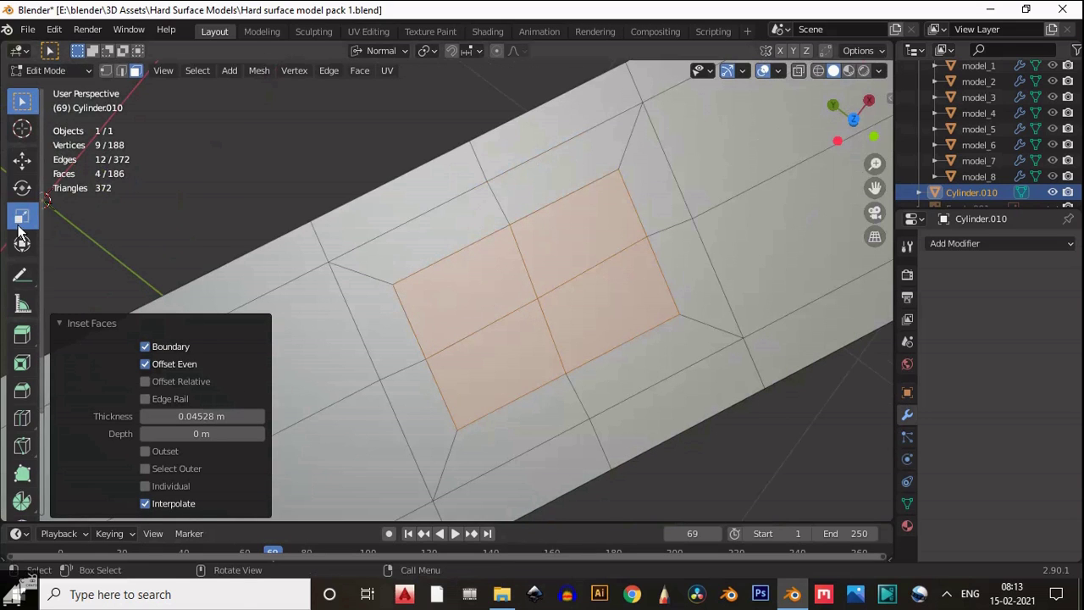
click(570, 275)
key(1)
click(658, 340)
shift+click(497, 408)
shift+click(457, 278)
shift+click(582, 205)
key(s)
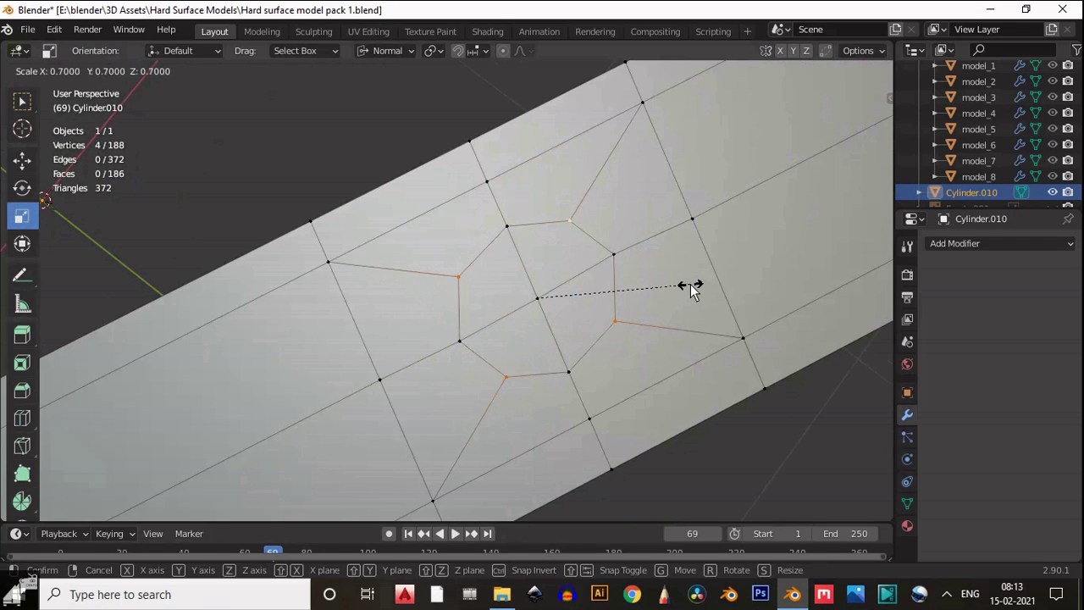
click(690, 284)
scroll(690, 266, down, 3)
middle_drag(559, 278, 537, 253)
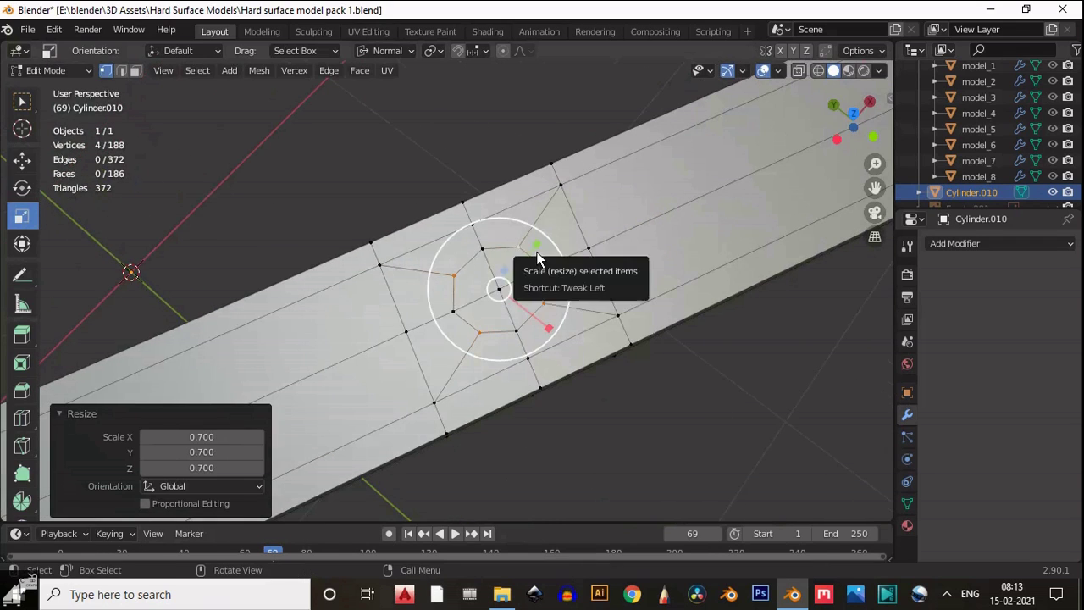
- Try the Inset Faces tool on the edge loop crossing the octagon's centre, and undo it
key(2)
click(468, 218)
shift+click(476, 237)
alt+click(485, 264)
scroll(543, 224, up, 1)
click(22, 362)
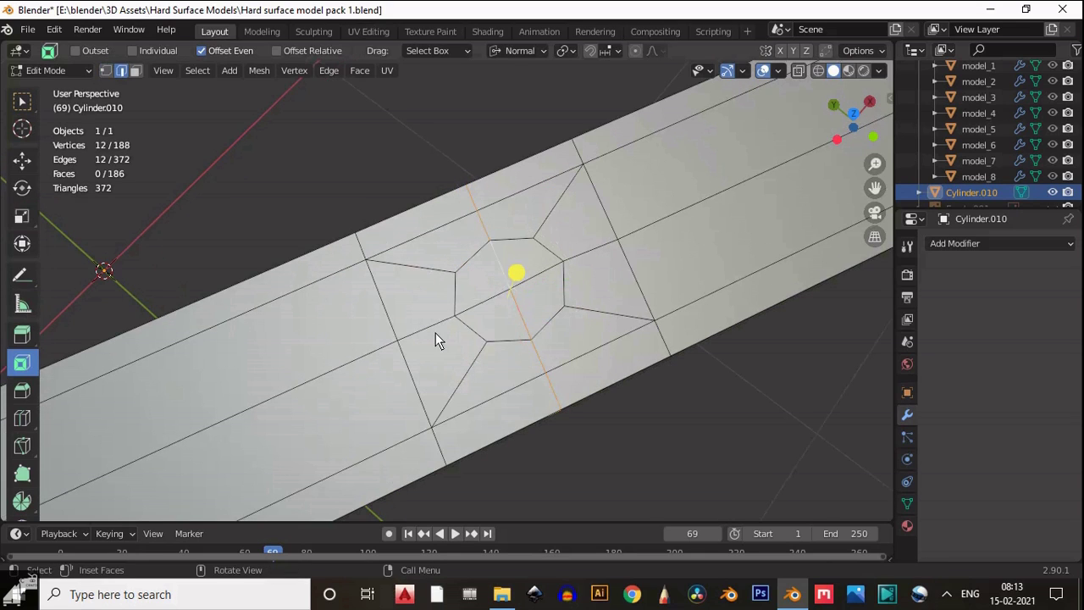
drag(513, 271, 519, 261)
key(ctrl+z)
key(ctrl+z)
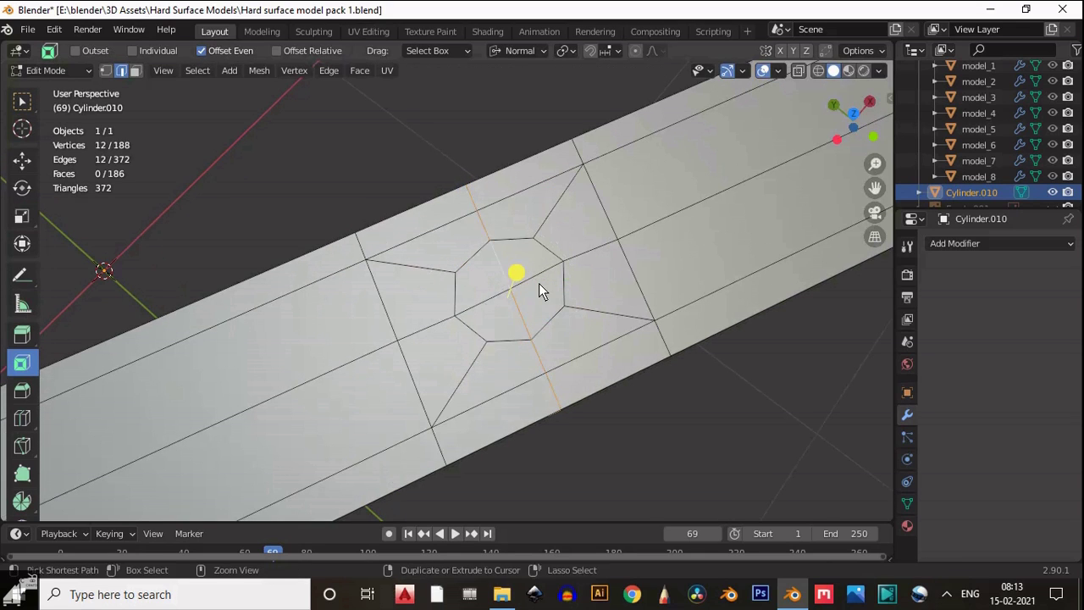
- Bevel the cross edge loop through the octagon's centre into two closely spaced loops and select one of them
alt+click(499, 255)
key(shift+space)
key(ctrl+b)
drag(517, 262, 520, 259)
alt+click(492, 228)
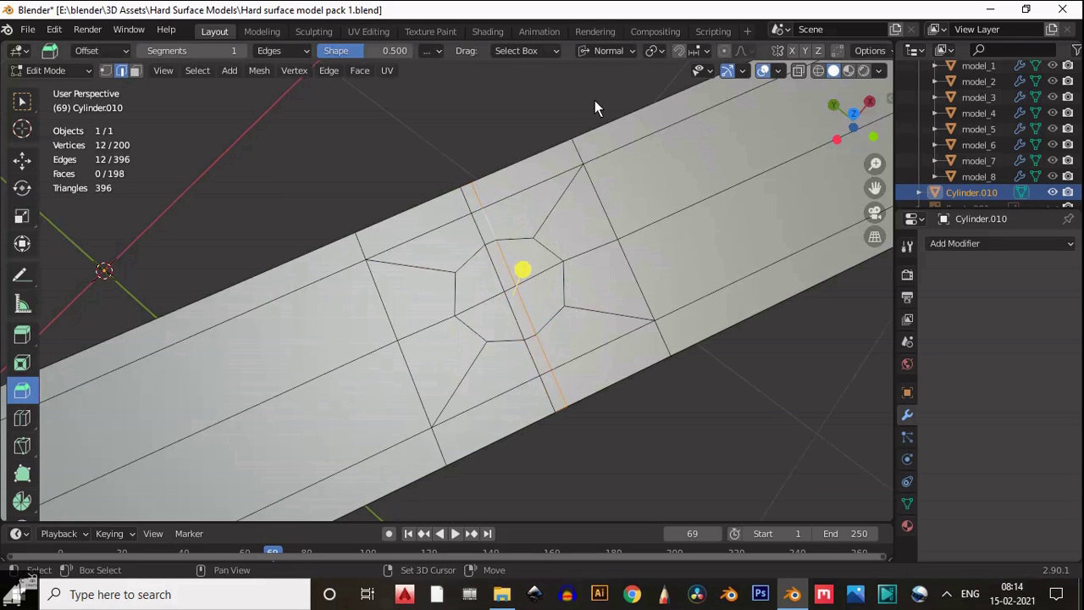
shift+drag(595, 100, 543, 339)
click(835, 108)
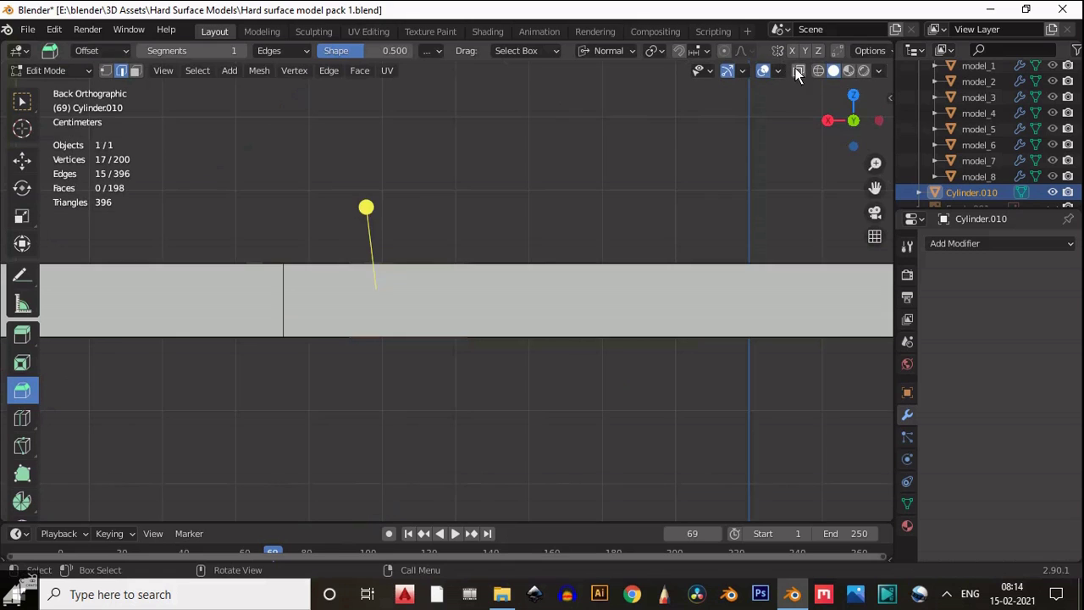
middle_drag(472, 217, 719, 97)
click(798, 71)
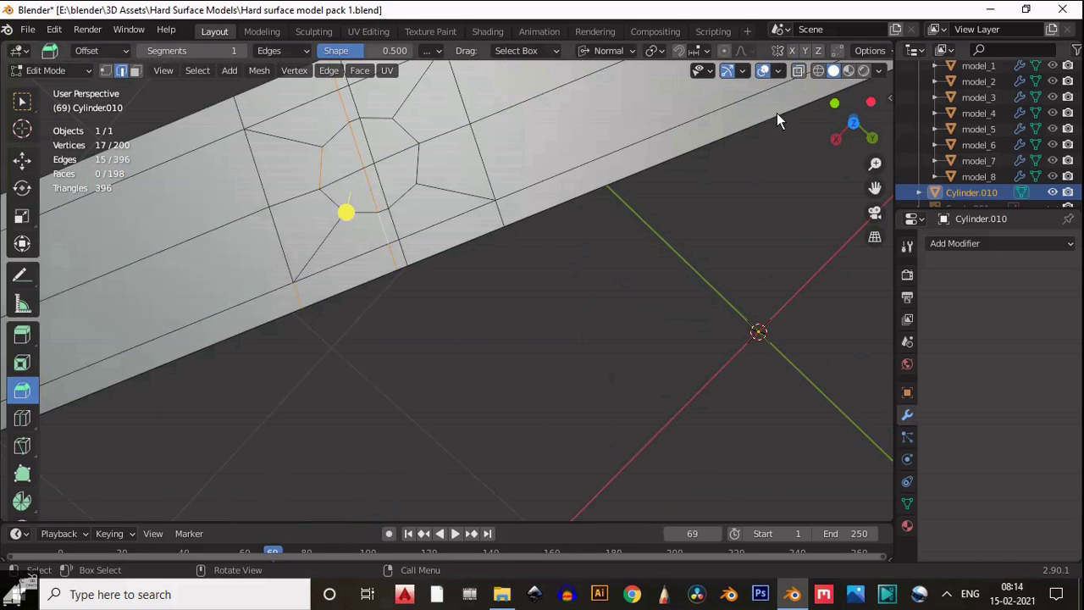
shift+middle_drag(277, 153, 383, 323)
alt+shift+click(386, 324)
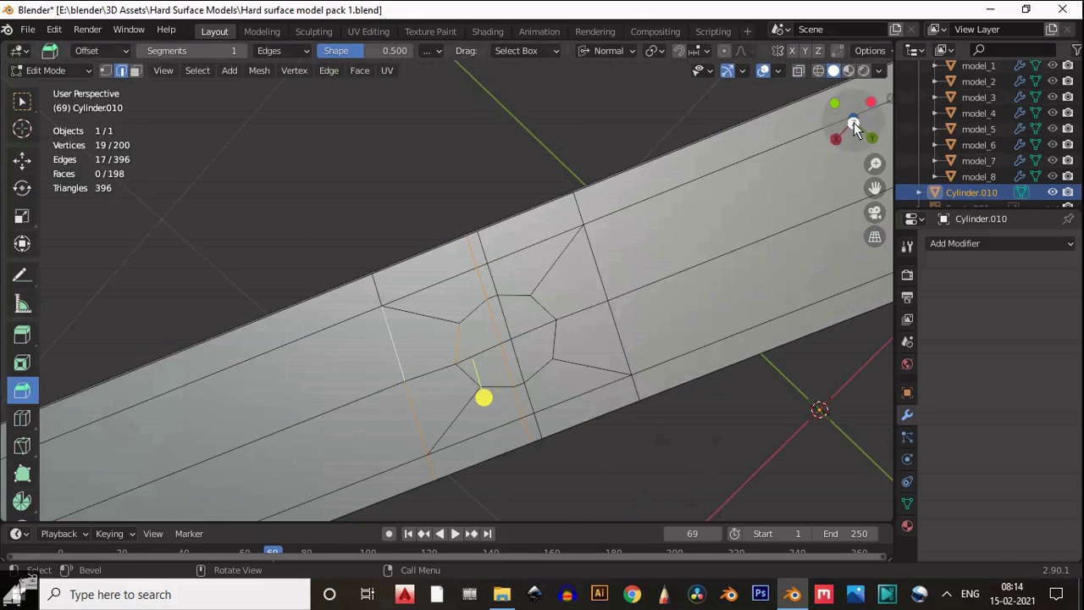
- Move all faces of the bend-side half of the octagon section along the arm to stretch it, with a sideways correction of about 0.042 m
click(854, 123)
click(800, 71)
shift+drag(619, 146, 477, 292)
shift+drag(505, 424, 469, 196)
shift+drag(520, 364, 443, 232)
key(3)
shift+drag(534, 382, 445, 219)
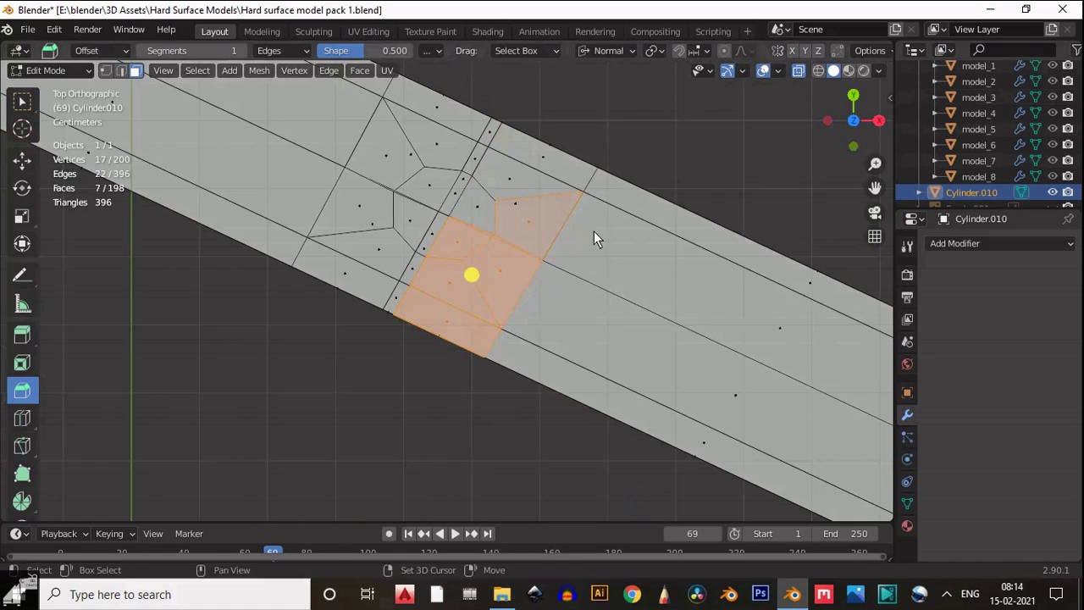
shift+click(506, 136)
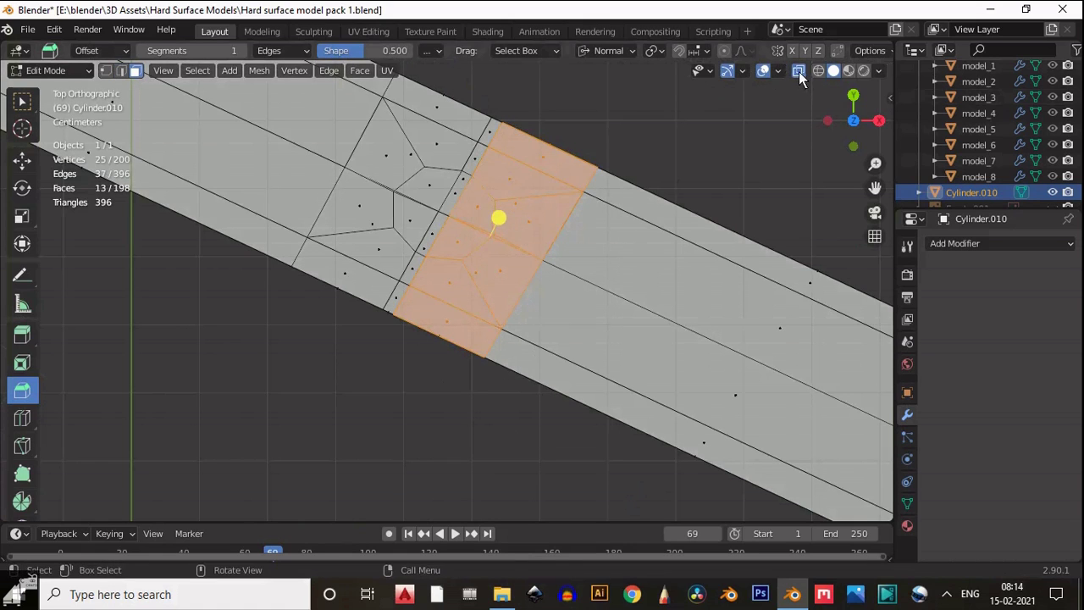
click(799, 71)
scroll(591, 229, down, 4)
scroll(488, 199, up, 3)
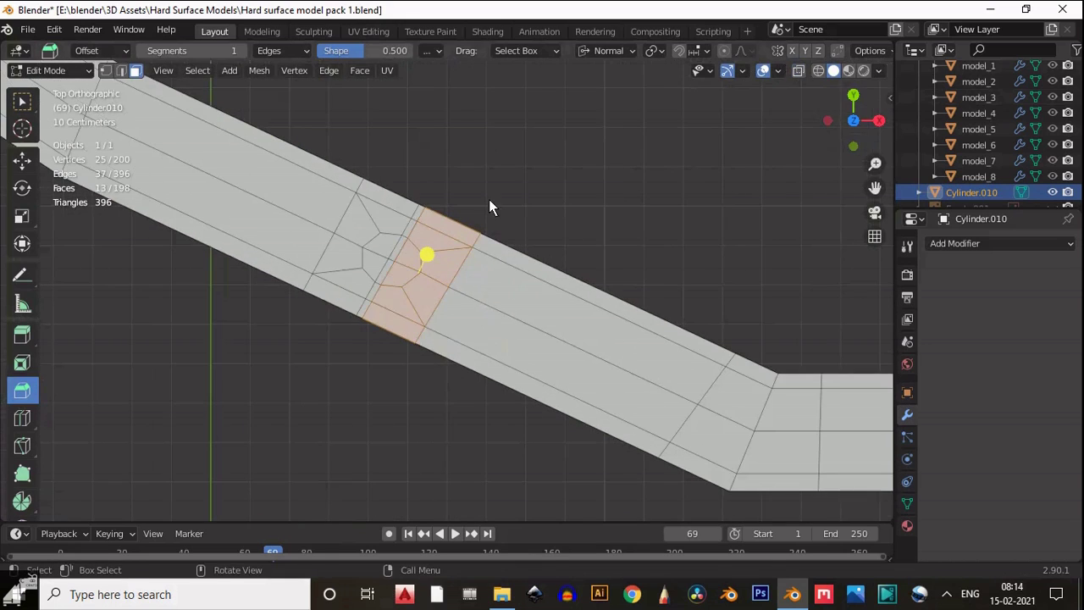
click(19, 170)
drag(471, 306, 662, 404)
drag(554, 436, 568, 425)
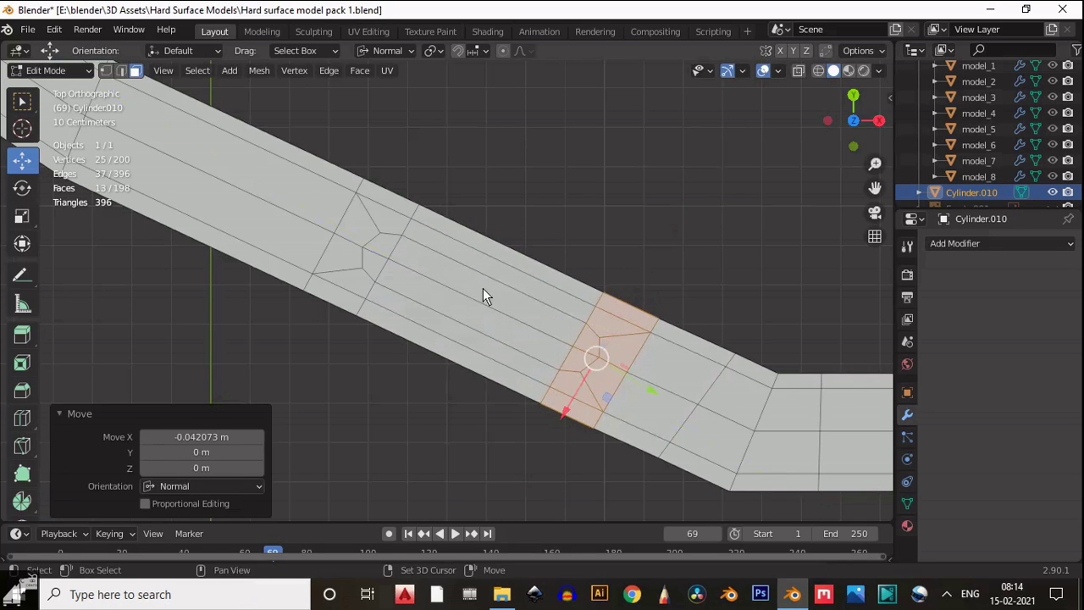
- Move the faces of the octagon's other half along the arm, away from the bend, to lengthen the slot outline
scroll(489, 264, up, 2)
scroll(491, 260, down, 3)
drag(472, 149, 261, 366)
drag(432, 282, 433, 279)
drag(481, 151, 288, 288)
shift+drag(385, 428, 318, 278)
click(798, 70)
drag(435, 287, 369, 247)
click(389, 344)
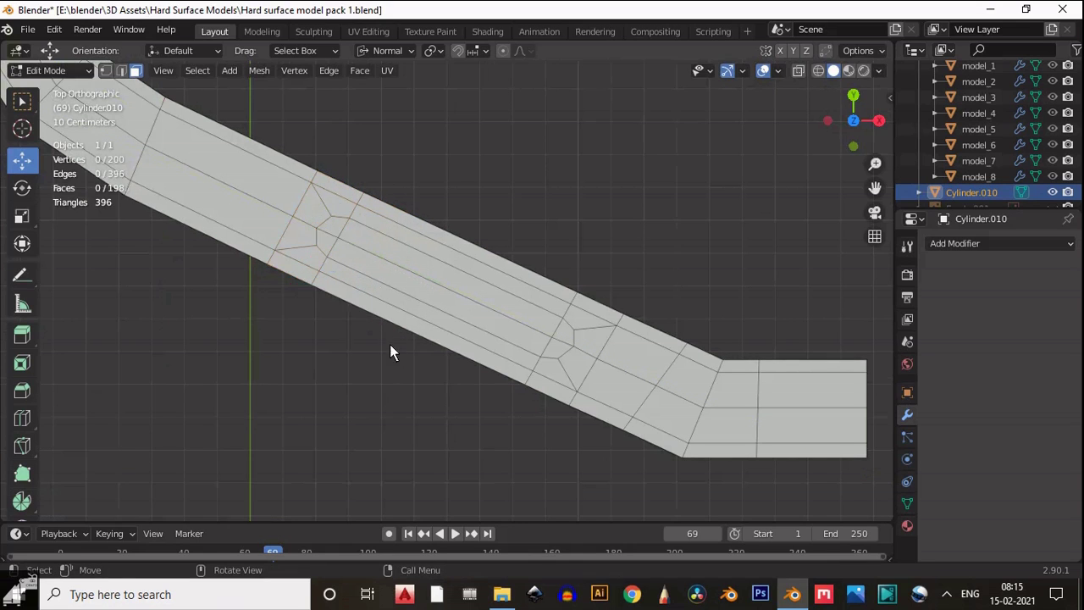
- Inset the six faces inside the elongated slot outline by about 0.009 m with no depth
scroll(449, 342, down, 1)
scroll(447, 335, up, 4)
shift+click(301, 233)
shift+click(283, 196)
shift+click(254, 179)
shift+click(236, 203)
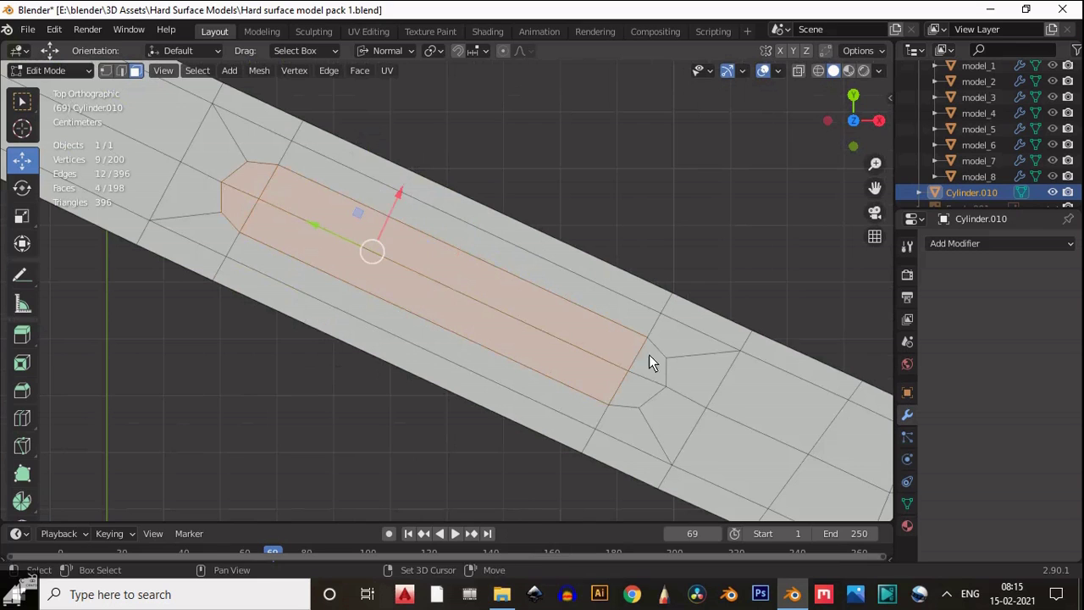
shift+click(648, 362)
shift+middle_drag(734, 389, 710, 388)
key(i)
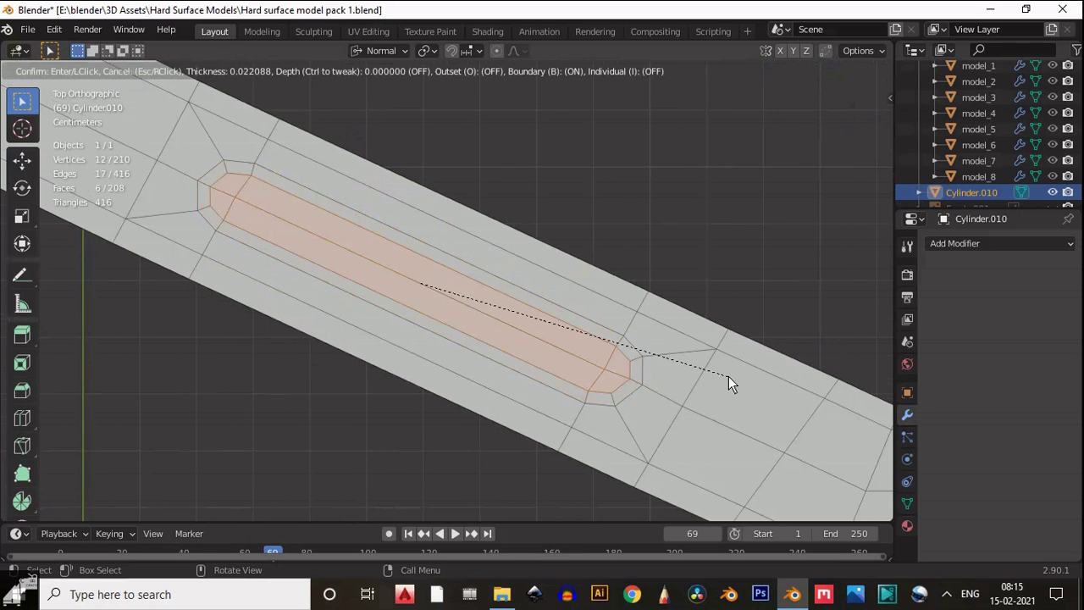
click(795, 417)
- Extrude the inset slot faces down into the arm and inset the recessed floor by about 0.008 m
middle_drag(795, 417, 613, 234)
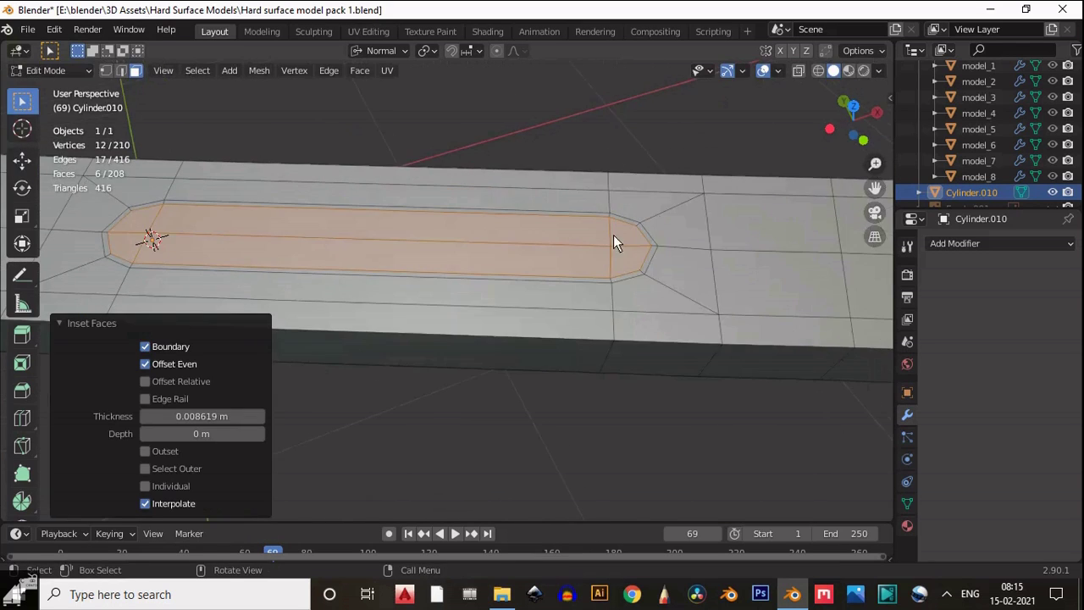
key(e)
click(282, 218)
middle_drag(465, 183, 550, 272)
key(i)
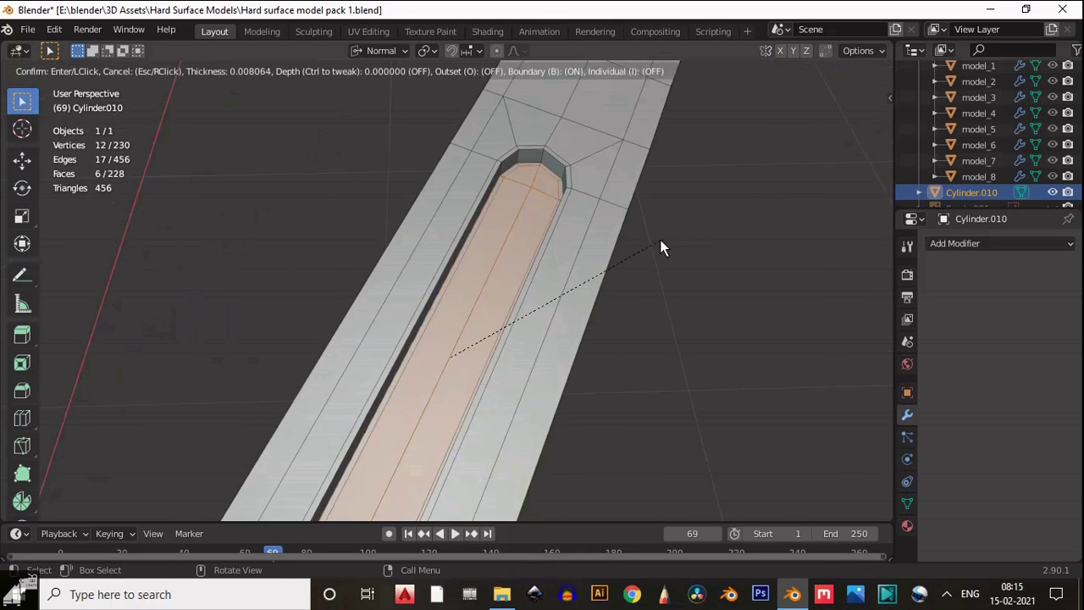
click(665, 244)
- Add a supporting loop cut across the slot just inside each of its rounded ends
middle_drag(664, 245, 576, 235)
key(ctrl+r)
click(576, 234)
click(773, 186)
scroll(508, 199, down, 3)
key(ctrl+r)
click(462, 273)
click(358, 286)
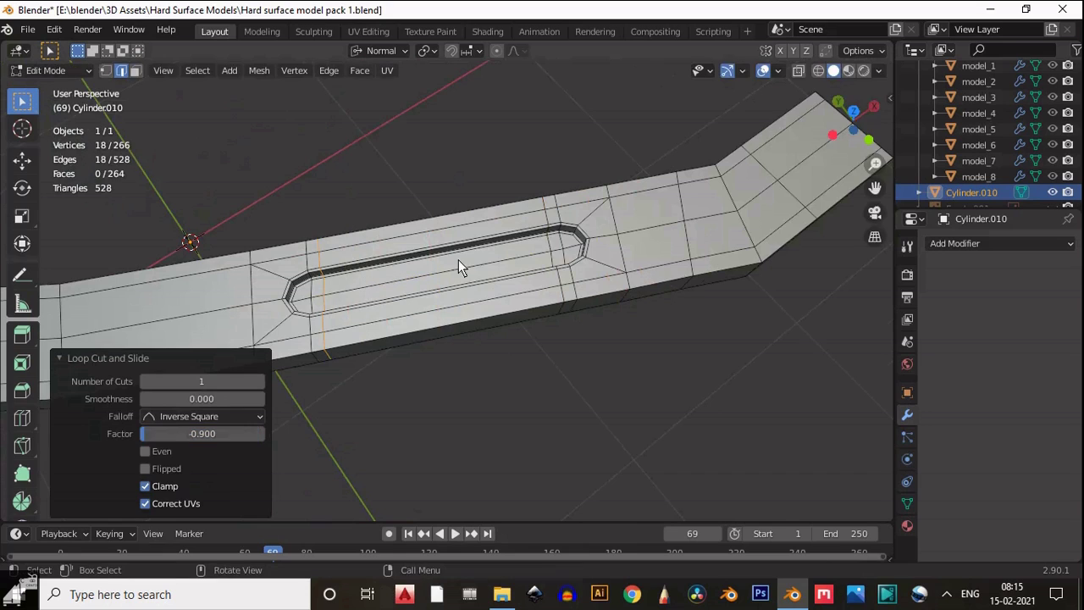
- Select all faces of the slot's recessed floor and move them slightly in the vertical direction
key(3)
scroll(712, 175, up, 5)
click(737, 163)
shift+click(749, 201)
shift+click(713, 204)
shift+click(707, 172)
shift+click(120, 288)
shift+click(114, 320)
shift+click(91, 312)
key(ctrl+KP_Add)
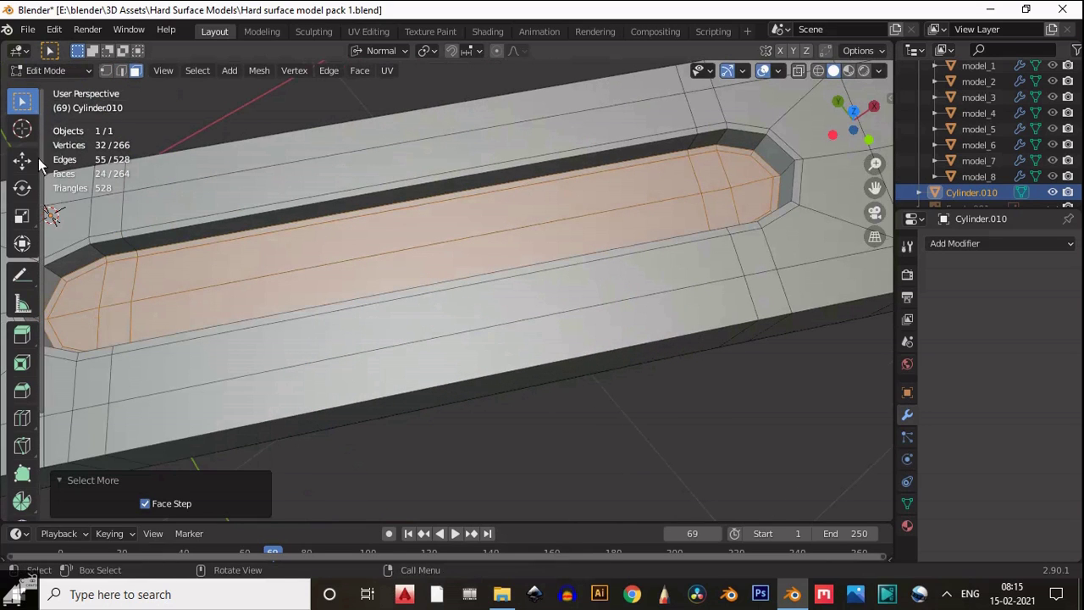
click(22, 159)
middle_drag(291, 281, 366, 277)
drag(366, 276, 371, 267)
- Inset the two central top faces of the tapered section at the bracket's wide end with a thickness of 0.015 m
middle_drag(371, 267, 705, 422)
scroll(450, 305, down, 4)
shift+middle_drag(450, 304, 465, 462)
scroll(557, 293, up, 4)
click(557, 294)
shift+click(582, 278)
click(852, 108)
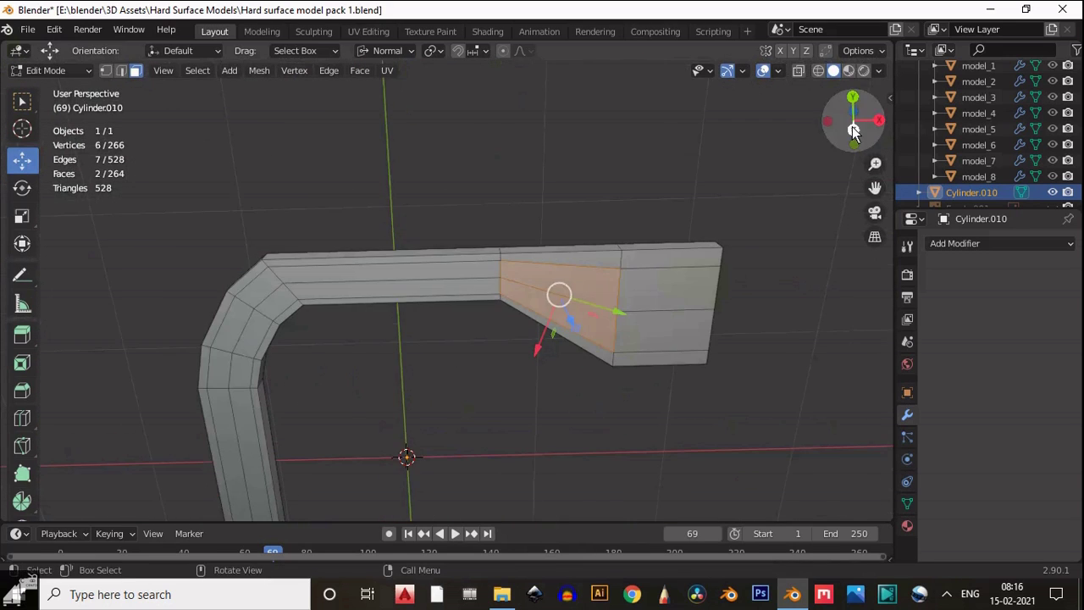
scroll(757, 263, up, 3)
key(i)
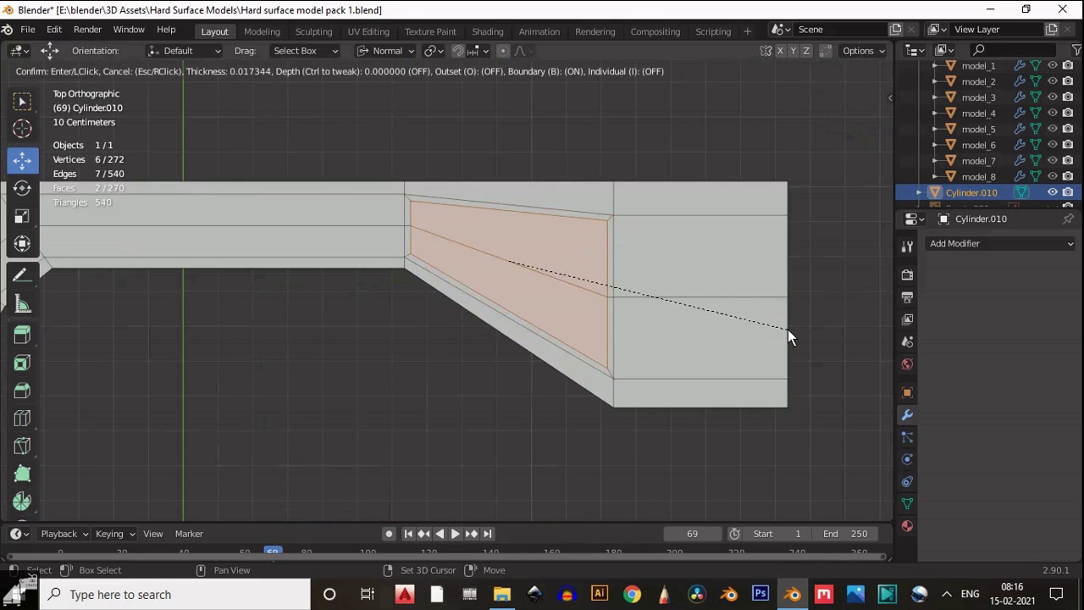
click(790, 330)
scroll(746, 383, up, 1)
middle_drag(746, 383, 627, 326)
click(221, 416)
text(0.015)
key(Return)
- Extrude the inset tapered faces about 0.032 m downward to form a pocket
shift+middle_drag(608, 269, 563, 291)
scroll(570, 307, down, 2)
key(e)
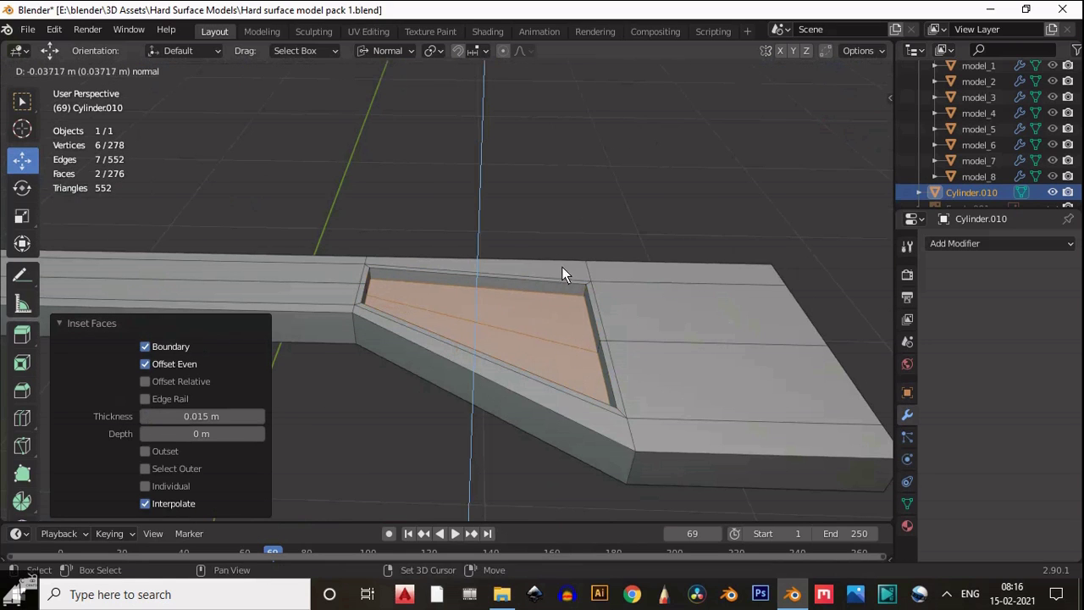
click(562, 253)
- Add two loop cuts around the tapered pocket's walls, one near the floor and one near the rim
scroll(558, 279, up, 2)
middle_drag(558, 279, 530, 312)
key(ctrl+r)
click(528, 309)
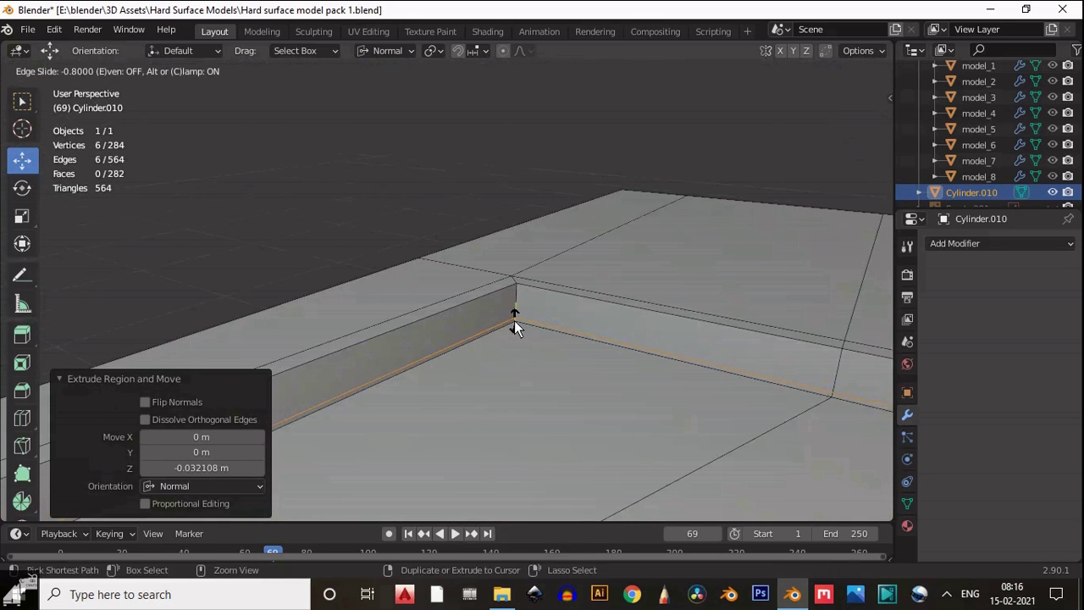
click(514, 320)
middle_drag(578, 288, 534, 329)
key(ctrl+r)
click(526, 347)
click(526, 328)
- Inset the two floor faces of the tapered pocket by about 0.0056 m with no depth
key(w)
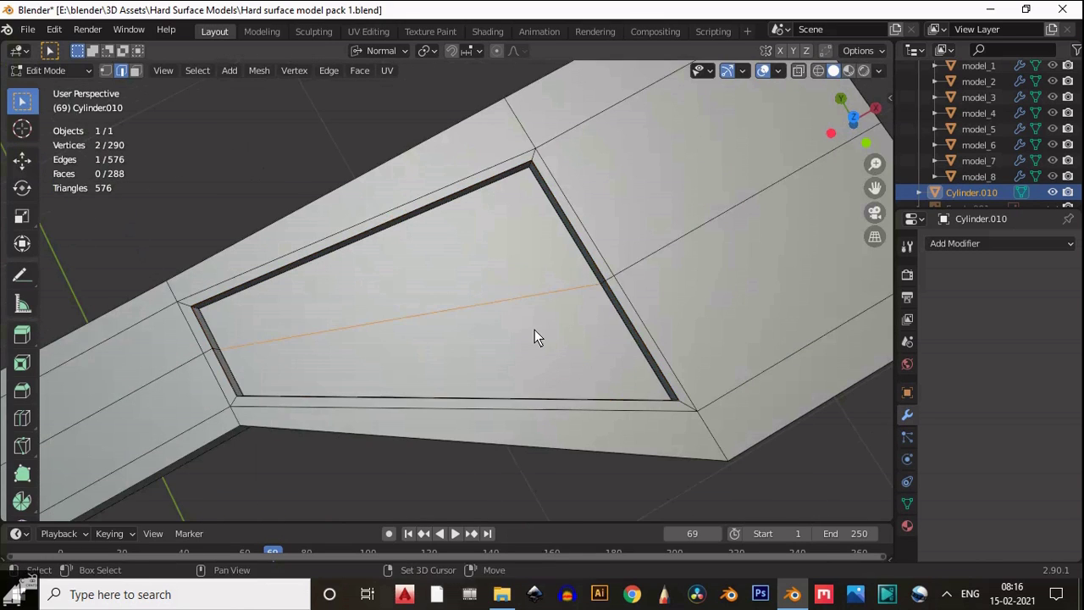
key(3)
key(i)
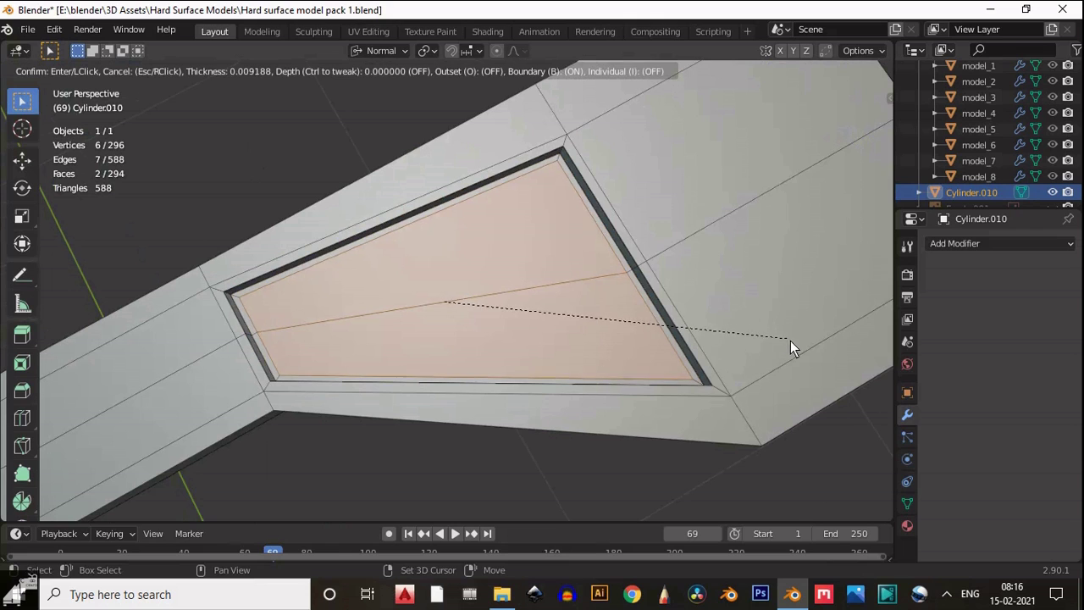
click(808, 353)
- Add loop cuts across the wide end plate, near its free end at factor -0.9 and beside the pocket at -0.8
middle_drag(808, 353, 597, 324)
key(ctrl+r)
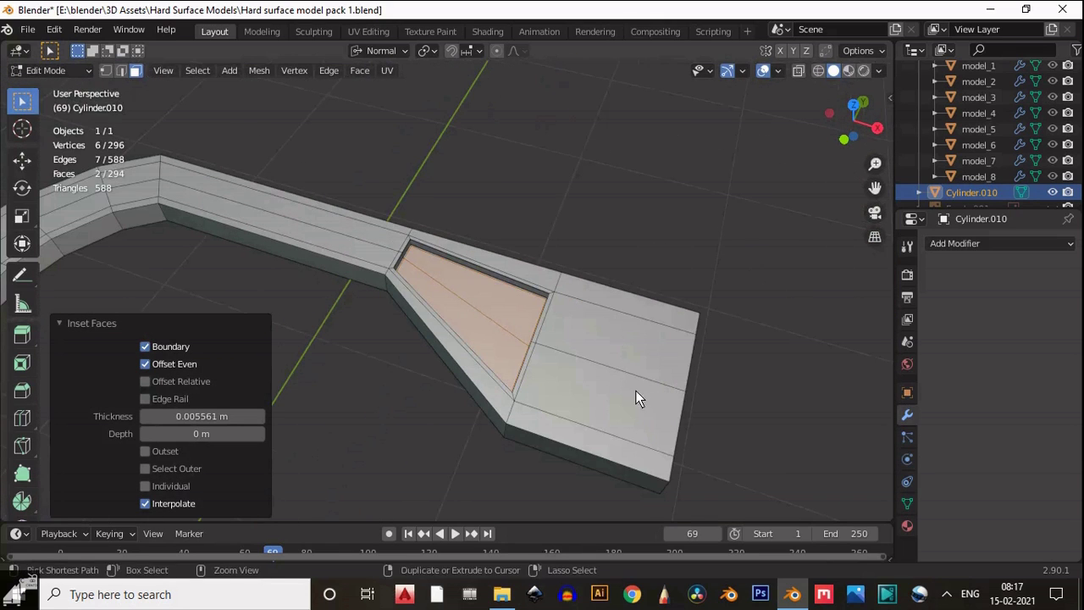
click(625, 344)
click(658, 347)
middle_drag(658, 342, 588, 368)
key(ctrl+r)
click(581, 332)
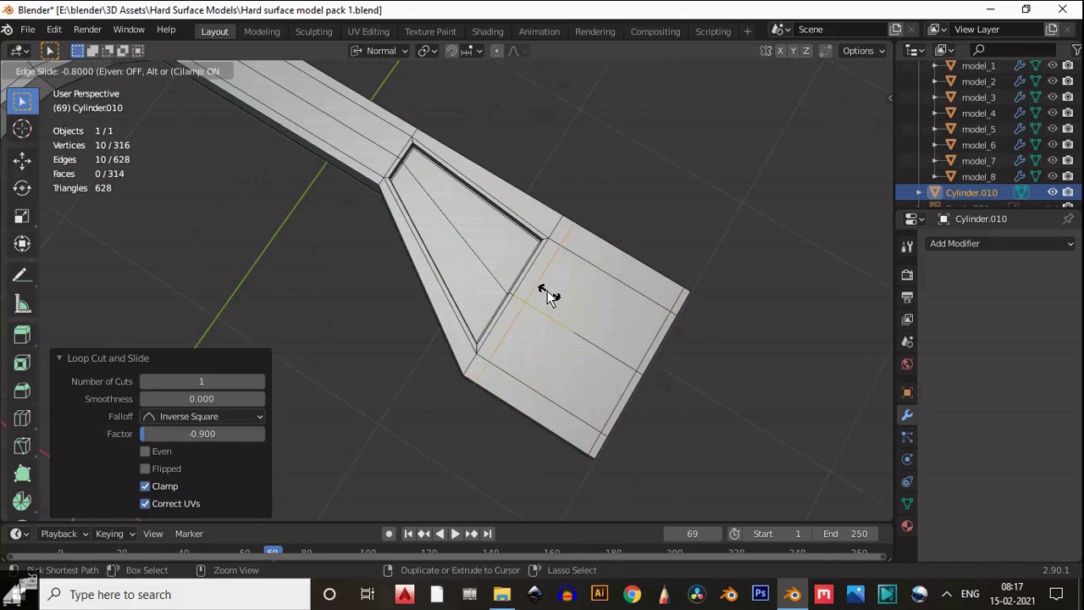
click(546, 288)
- Add a supporting loop cut across the arm just beyond each end of the slot, using factor 0.7 on the bend side
middle_drag(545, 258, 501, 333)
key(ctrl+r)
click(366, 233)
click(373, 246)
key(ctrl+r)
click(497, 315)
click(495, 298)
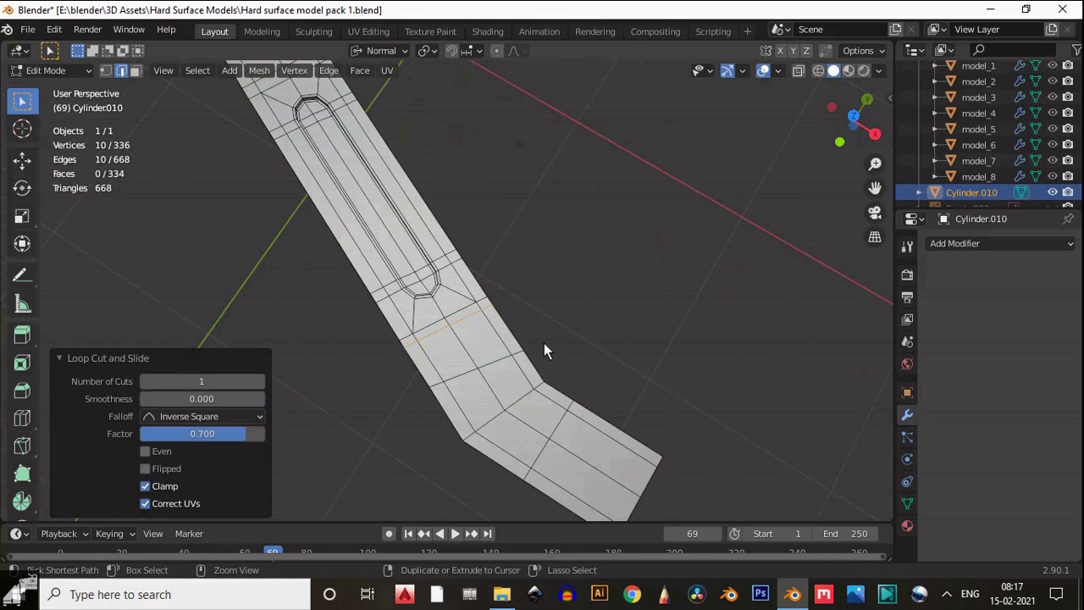
scroll(593, 356, up, 4)
scroll(604, 359, down, 1)
shift+middle_drag(604, 359, 588, 298)
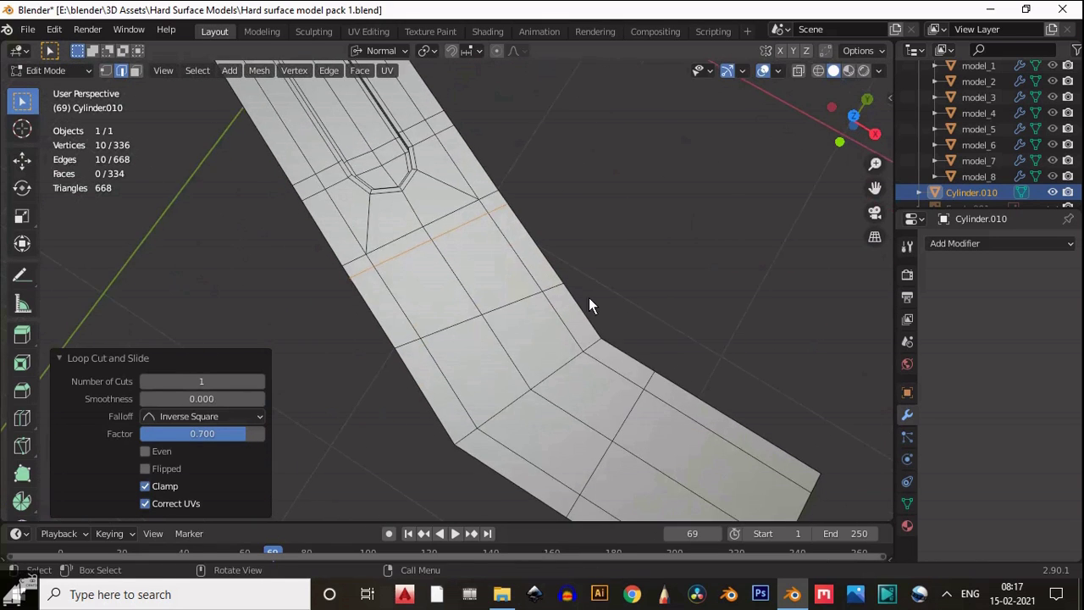
click(515, 302)
scroll(550, 254, down, 8)
shift+middle_drag(567, 222, 517, 423)
click(622, 333)
- Add a loop cut around the bracket's side walls near the lower edge and set its slide factor to 0.8
scroll(431, 378, up, 5)
middle_drag(431, 379, 621, 385)
scroll(576, 354, down, 3)
scroll(621, 329, up, 4)
shift+middle_drag(620, 329, 414, 313)
scroll(537, 300, up, 3)
key(ctrl+r)
click(529, 301)
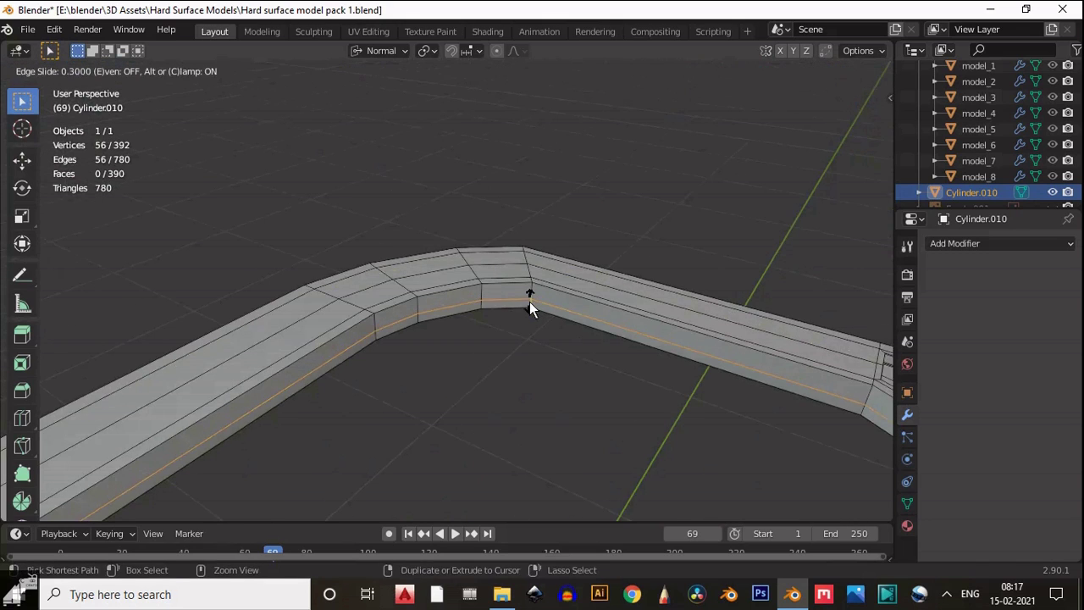
click(529, 302)
scroll(529, 302, up, 2)
click(196, 435)
text(0.8)
key(Return)
- Add a second loop cut around the side walls near the upper edge with slide factor -0.8
key(ctrl+r)
click(523, 301)
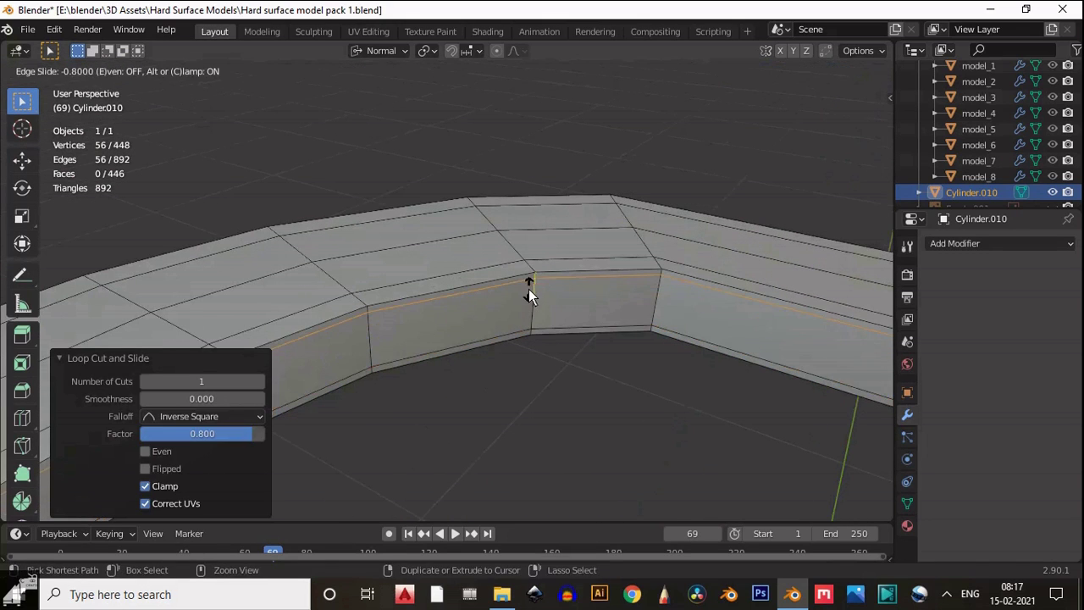
click(530, 293)
- Add a loop cut across the bracket's narrow end close to its end face with slide factor -0.9
scroll(530, 293, down, 5)
middle_drag(397, 384, 504, 312)
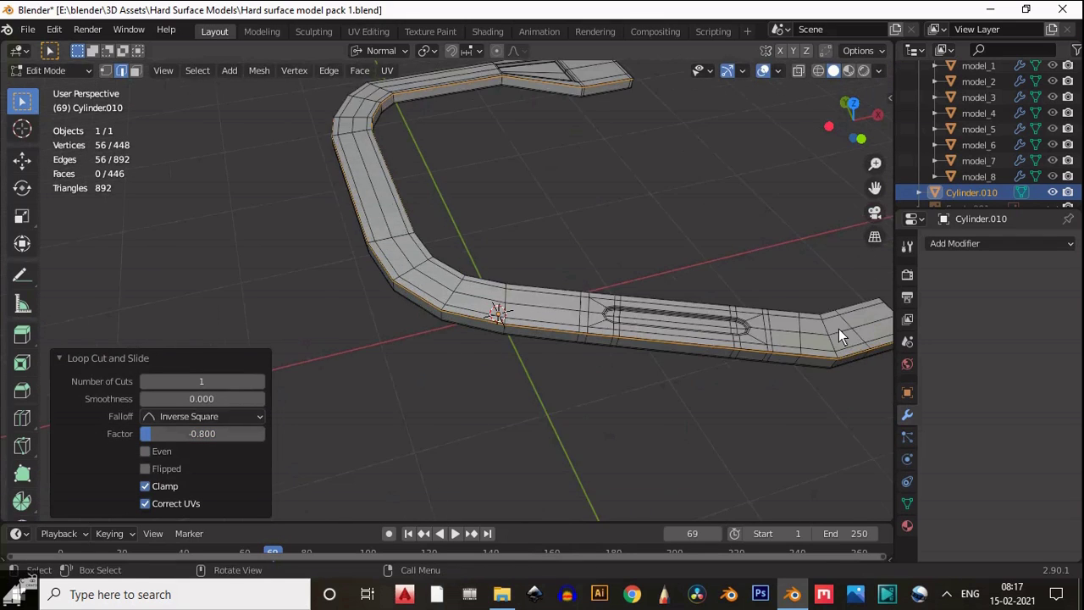
scroll(838, 336, up, 3)
key(ctrl+r)
click(450, 431)
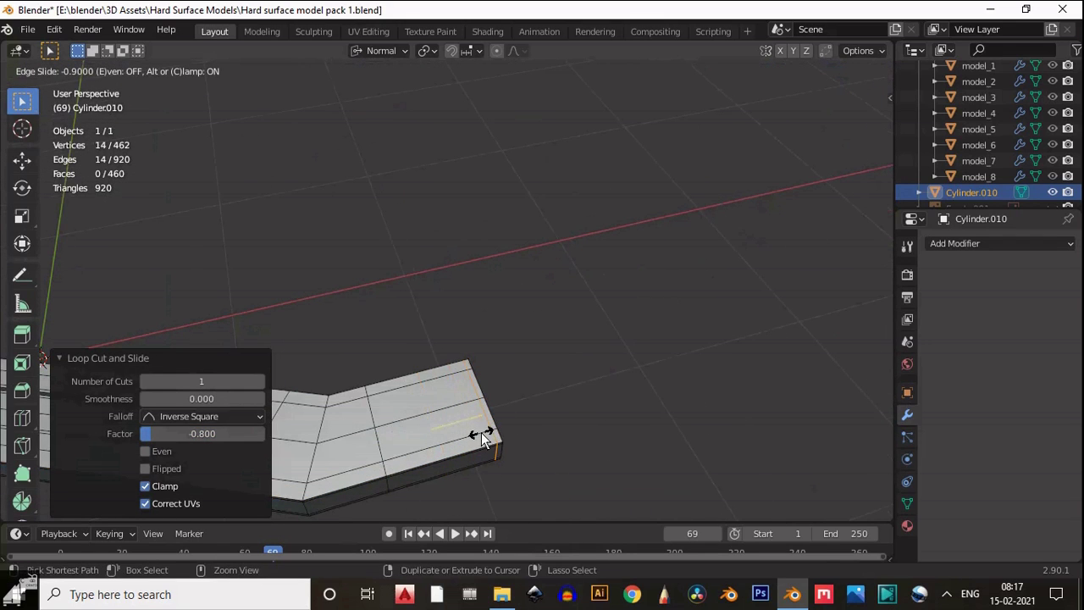
click(482, 442)
- Add a lengthwise loop cut close to the inner edge of the bracket's top face with slide factor 0.6
scroll(538, 416, down, 3)
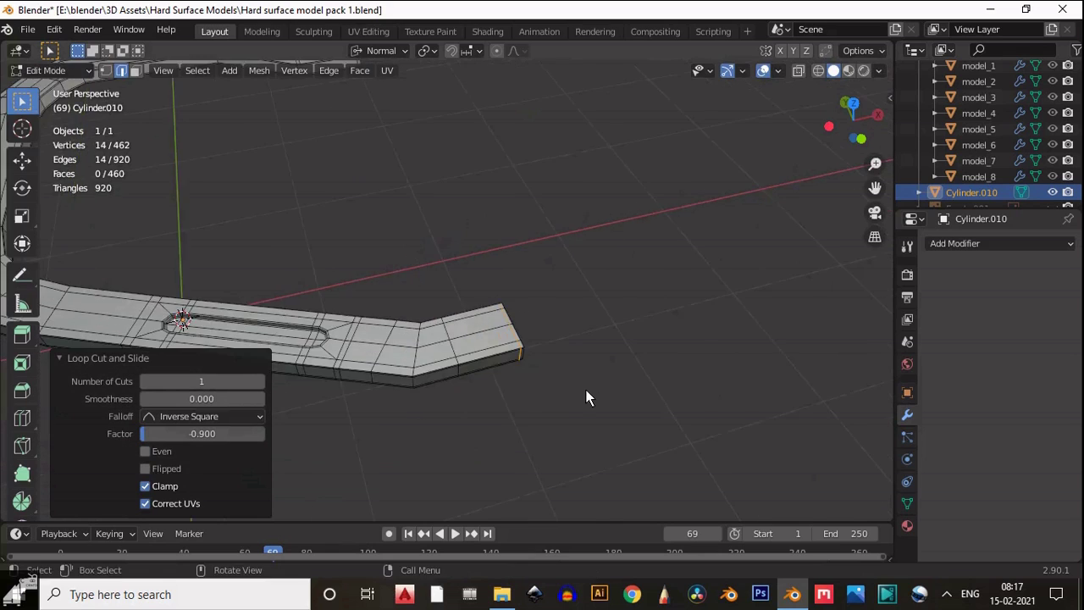
middle_drag(586, 396, 563, 481)
shift+middle_drag(540, 161, 675, 425)
scroll(677, 429, up, 3)
shift+middle_drag(762, 467, 457, 511)
middle_drag(458, 511, 439, 461)
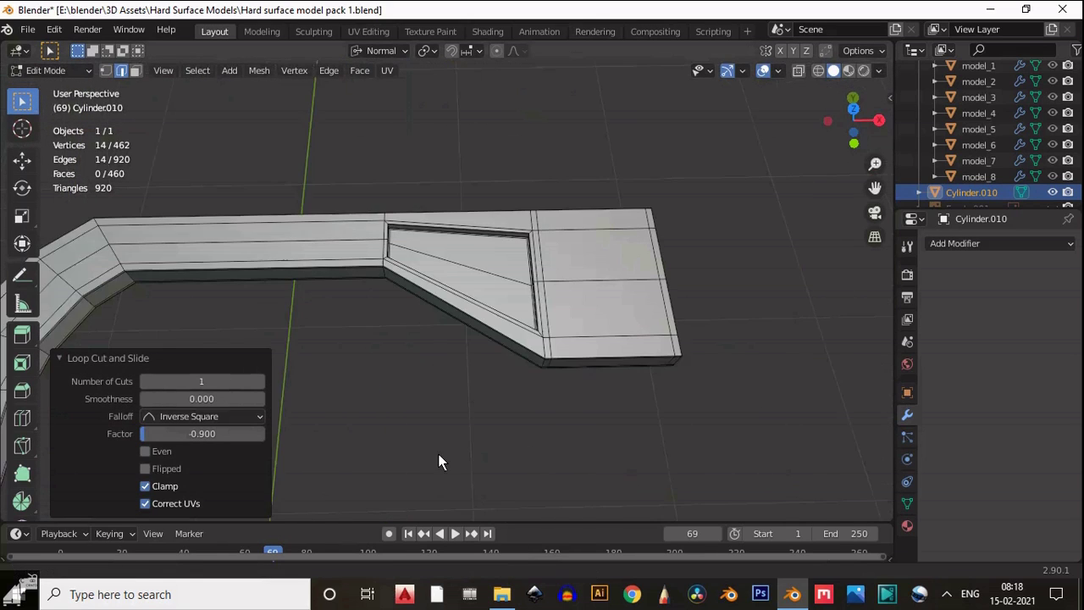
middle_drag(662, 440, 548, 301)
key(ctrl+r)
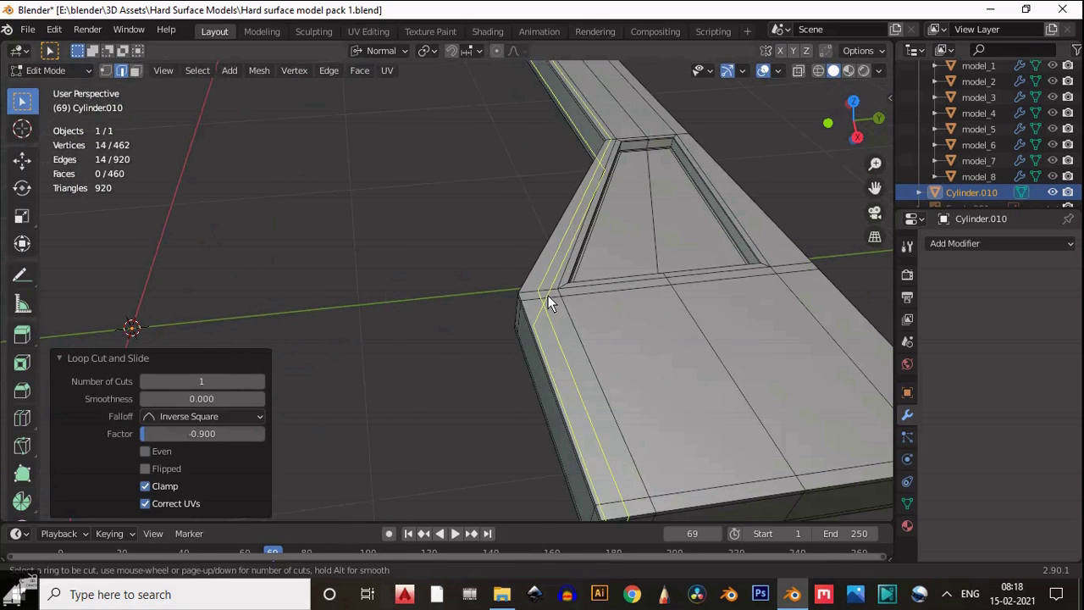
click(548, 302)
click(535, 296)
- Add a lengthwise loop cut close to the outer edge of the bracket's top face with slide factor -0.8
key(ctrl+r)
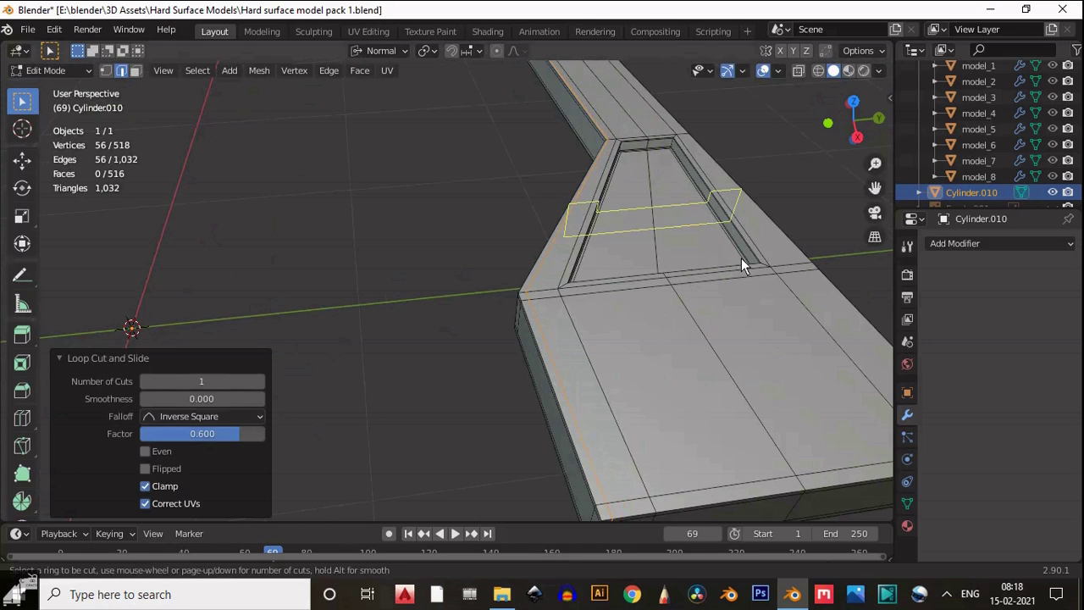
click(794, 268)
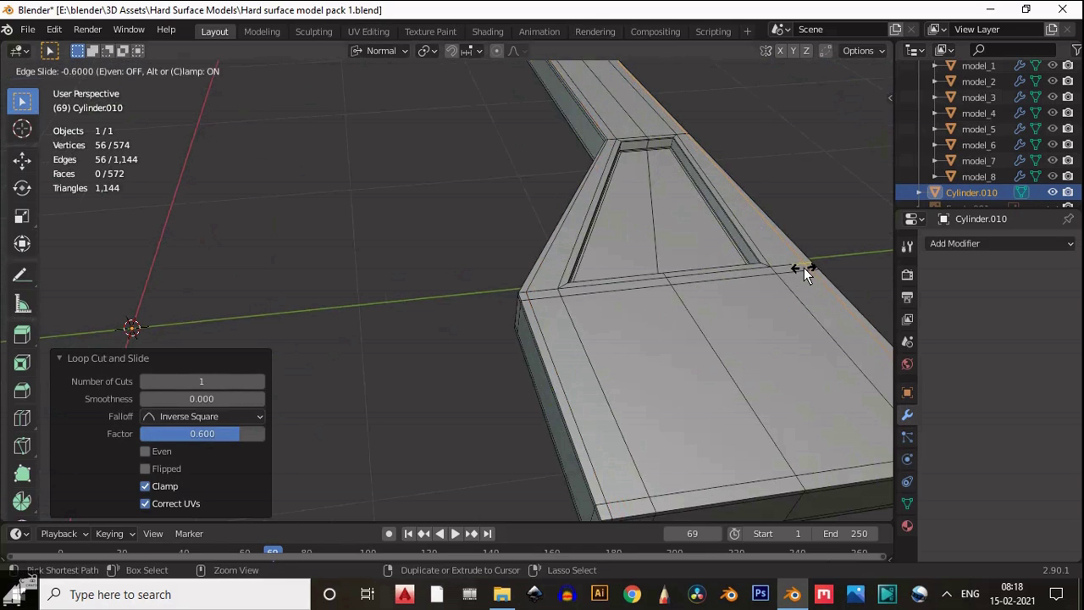
click(807, 267)
- Add two loop cuts across the tapered pocket, one close to its narrow end and one close to its wide end
middle_drag(711, 256, 649, 254)
key(ctrl+r)
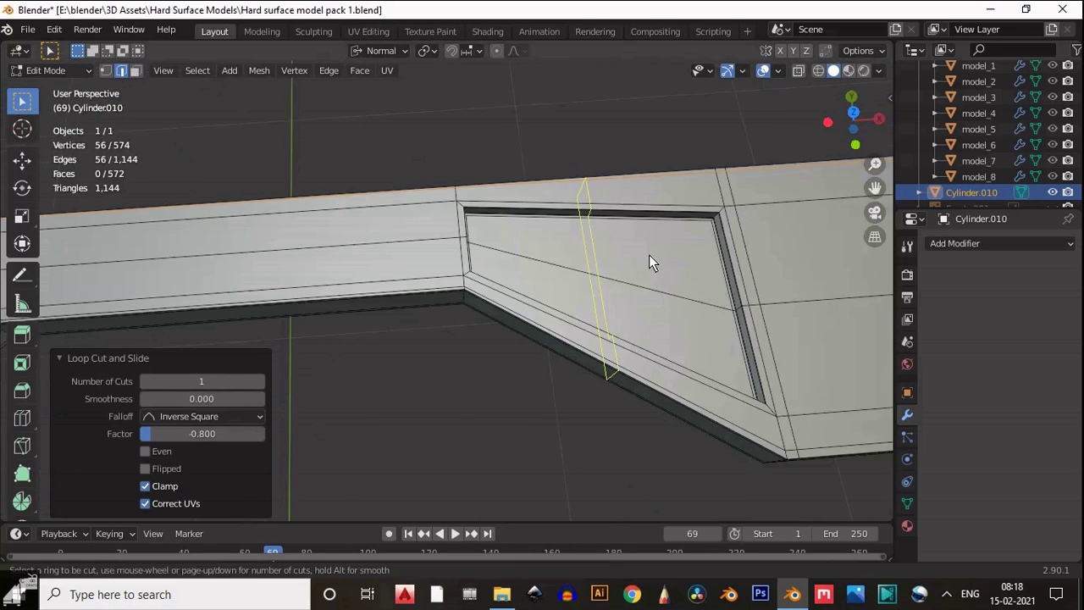
click(555, 259)
click(528, 256)
key(ctrl+r)
click(618, 258)
click(681, 286)
- Add lengthwise loop cuts just inside the pocket's two long sides, with slide factors -0.7 along the straight side and 0.8 along the slanted side
key(ctrl+r)
click(752, 253)
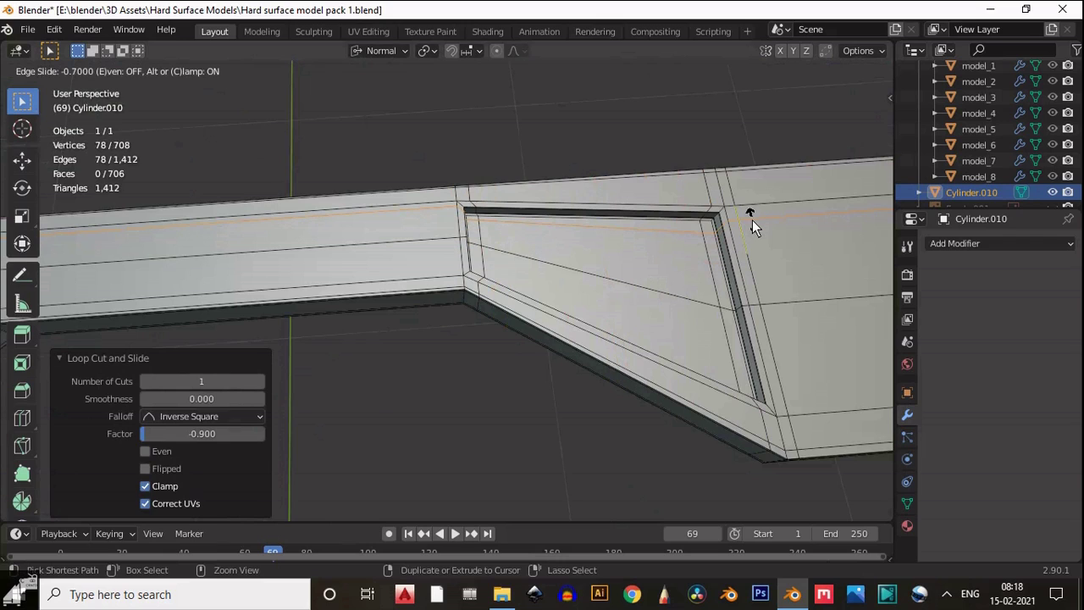
click(752, 219)
key(ctrl+r)
click(784, 376)
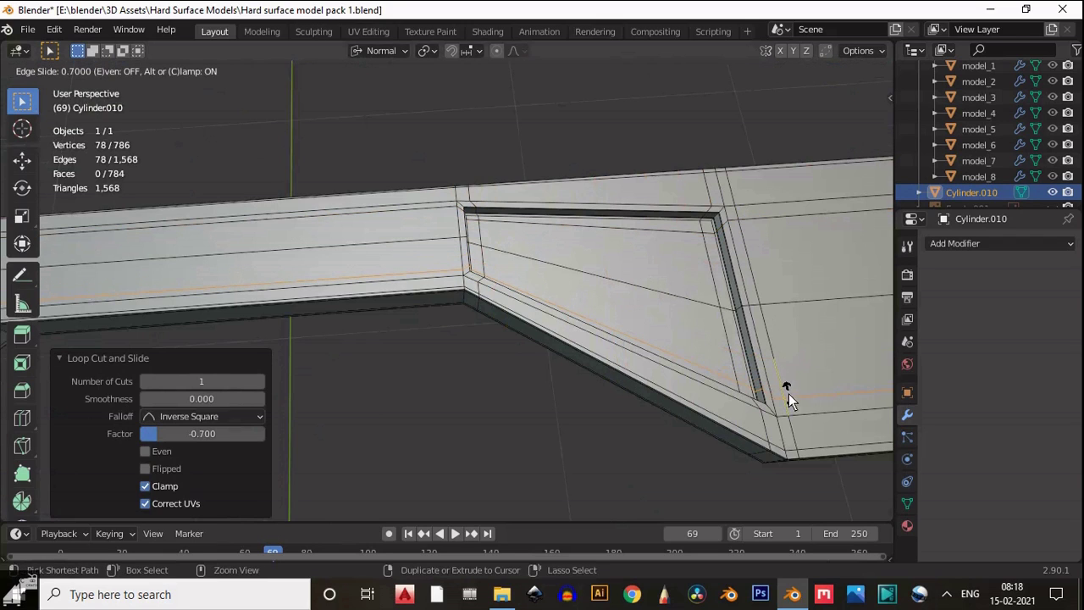
click(789, 393)
click(218, 433)
text(0.8)
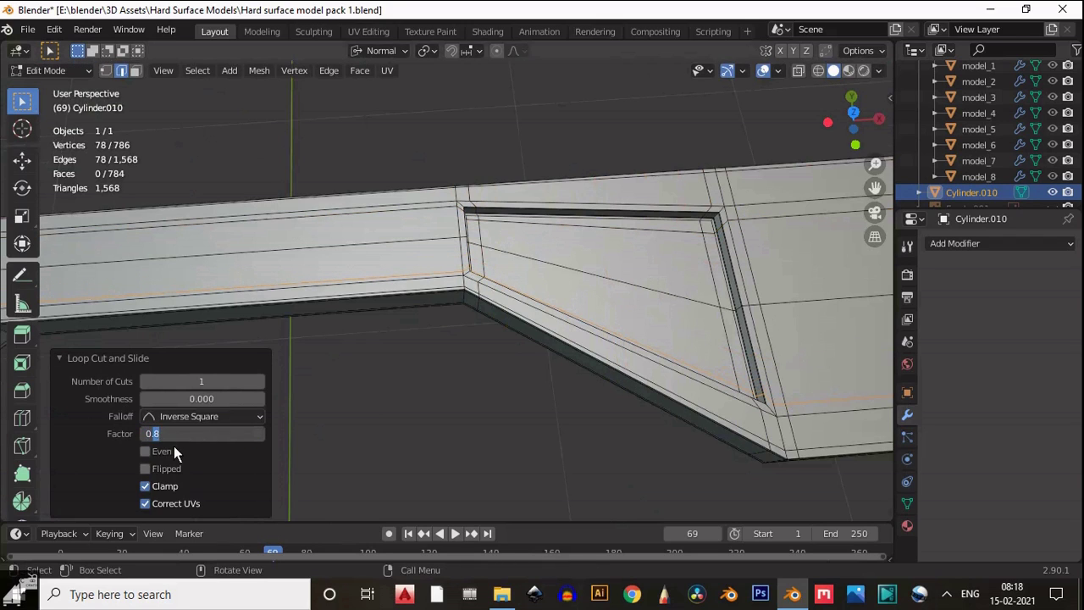
key(Return)
- In top view, add a loop cut across the bracket's narrow arm beside the pocket's narrow end
click(854, 111)
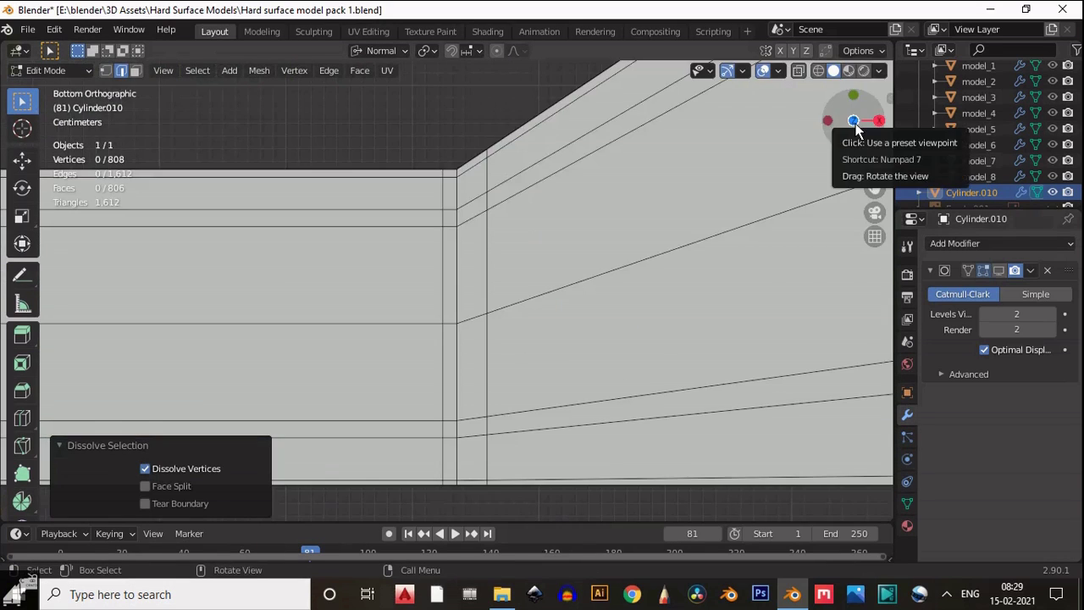
click(853, 121)
key(ctrl+r)
click(443, 227)
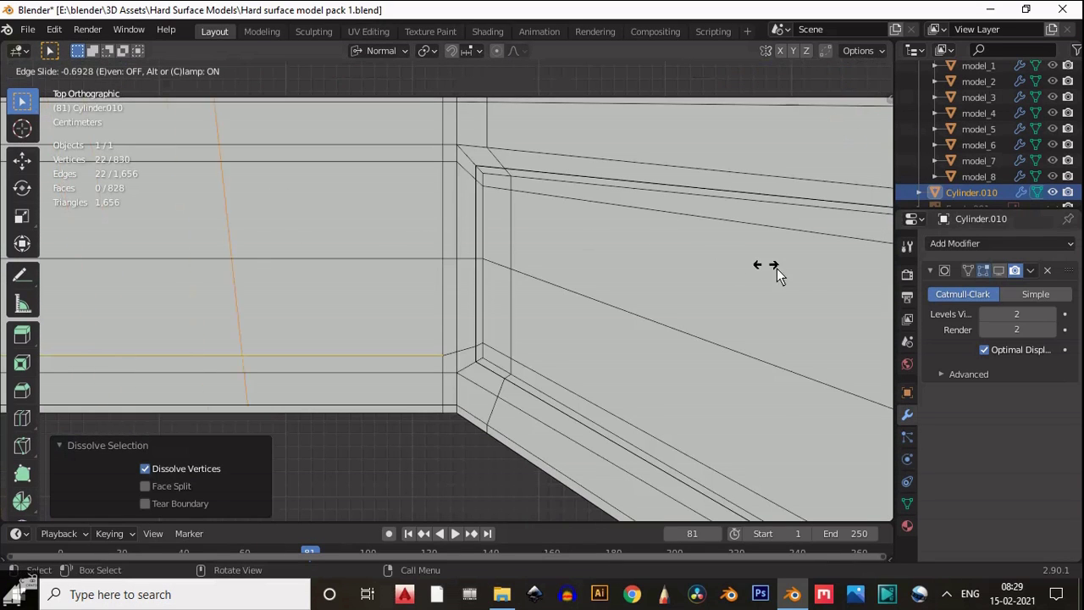
click(822, 293)
- Straighten the new loop so it runs square across the arm and place it closer to the pocket's narrow end
click(22, 216)
key(s)
right_click(286, 257)
key(s)
right_click(265, 269)
mouse_move(263, 268)
mouse_down()
mouse_move(280, 258)
mouse_move(252, 272)
mouse_up()
key(Escape)
click(22, 159)
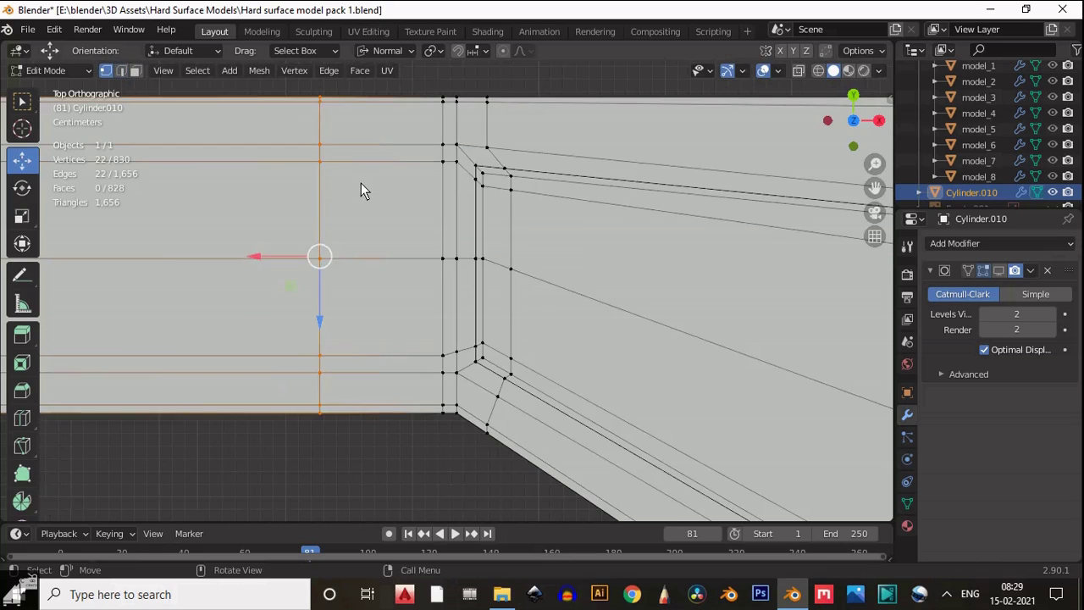
- Merge the two inner side vertices of the arm's new loop into its middle vertex using At Last
click(320, 160)
shift+click(319, 355)
shift+click(319, 257)
key(m)
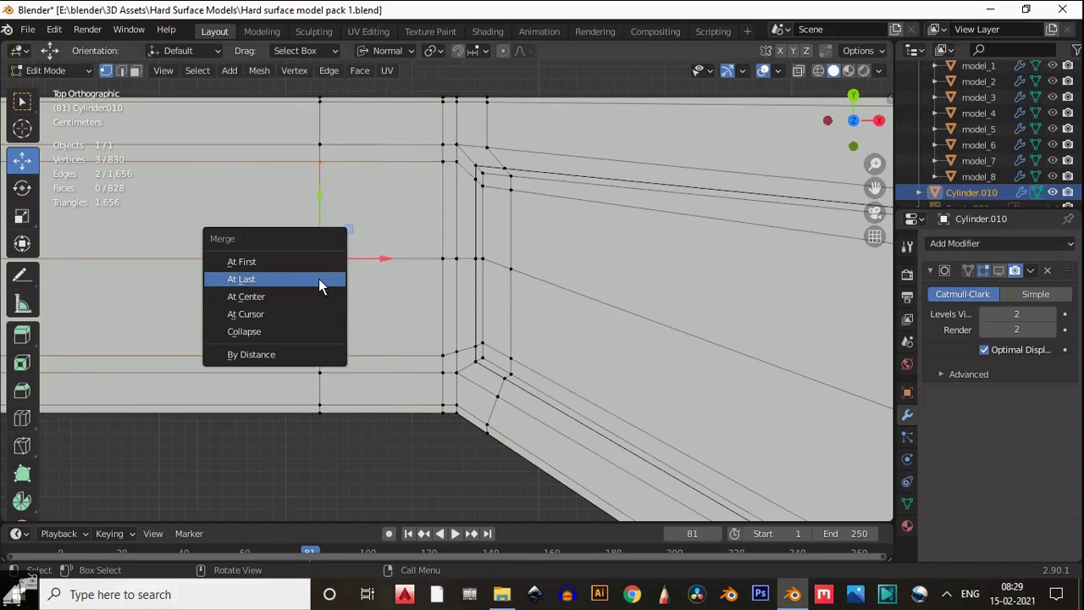
click(322, 283)
- Dissolve the short edge between the merged vertex and the pocket's narrow end, and select the adjoining lengthwise edge loop
key(w)
key(2)
click(390, 263)
key(ctrl+x)
alt+click(252, 257)
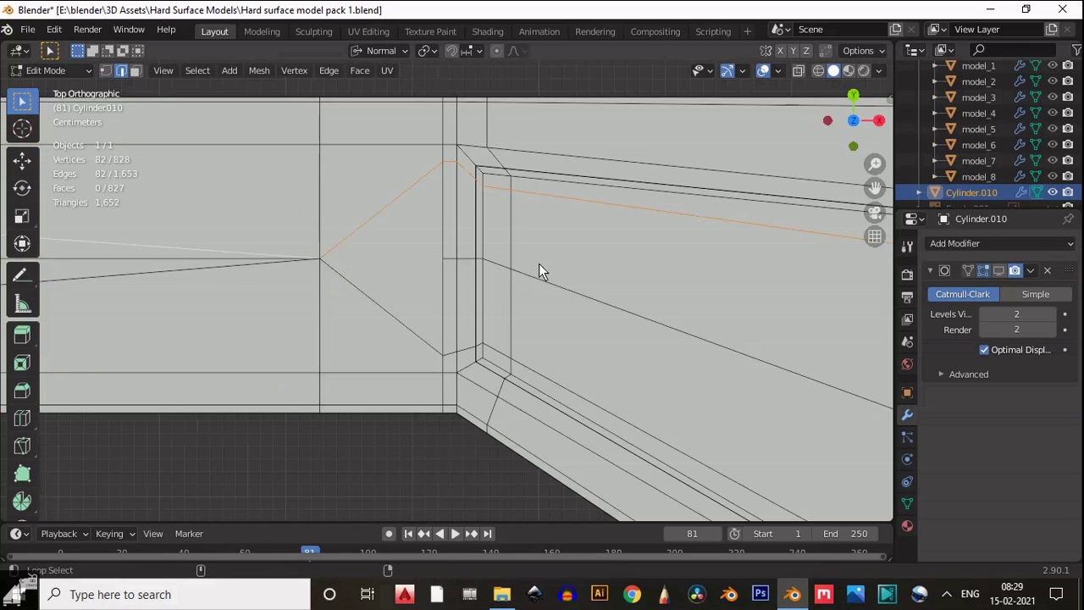
- Add a loop cut across the bracket's wide end block, placed closer to the pocket than to the end face
scroll(637, 292, down, 20)
scroll(637, 293, up, 12)
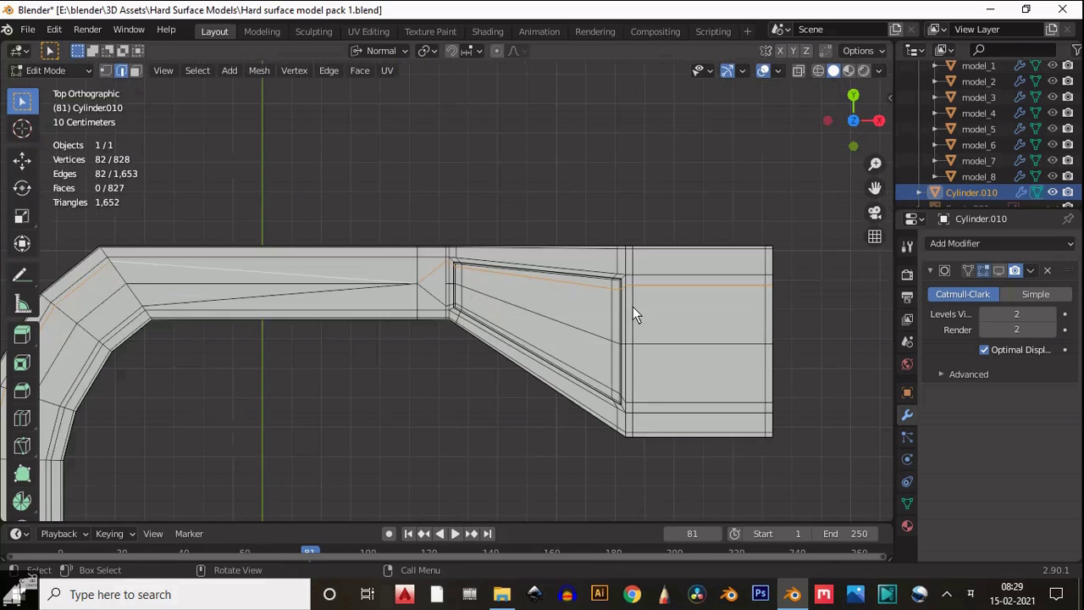
shift+middle_drag(632, 307, 421, 295)
scroll(448, 305, up, 3)
key(ctrl+r)
click(501, 218)
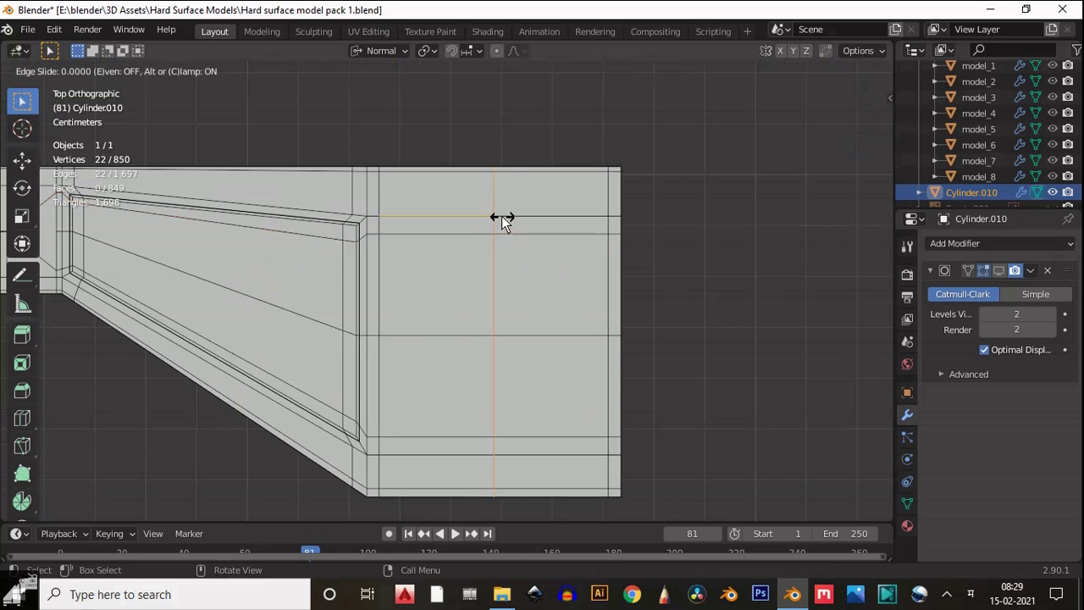
click(461, 237)
- Merge the three middle vertices of the end block's new loop At Center
key(1)
drag(461, 225, 417, 444)
right_click(438, 303)
key(m)
click(540, 342)
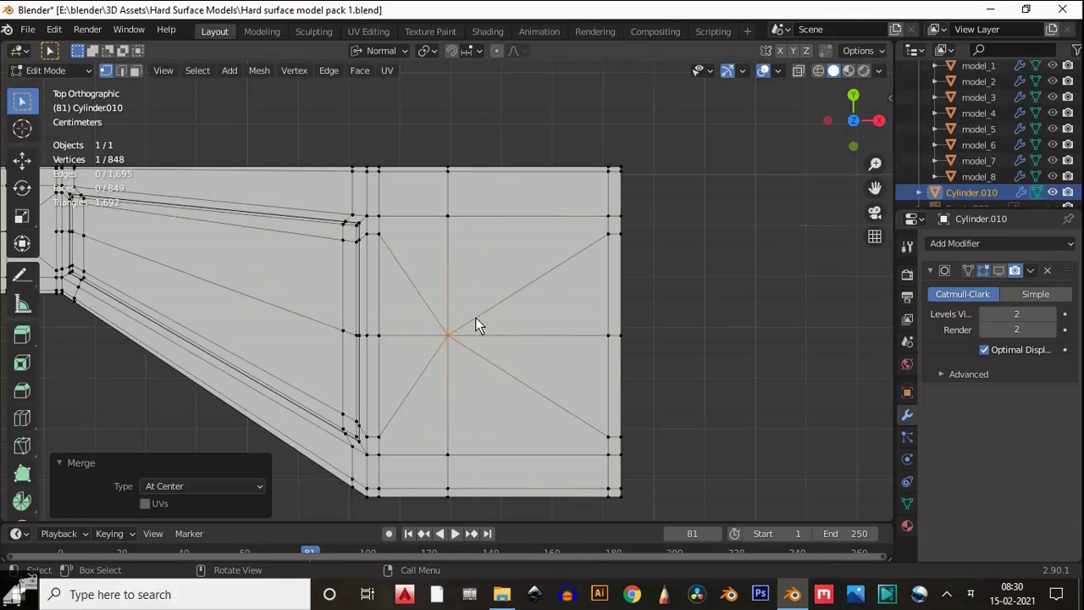
- Dissolve the short edge joining the end block's merged vertex to the pocket's wide end
key(2)
click(406, 334)
key(ctrl+x)
click(469, 320)
key(space)
key(space)
key(space)
key(space)
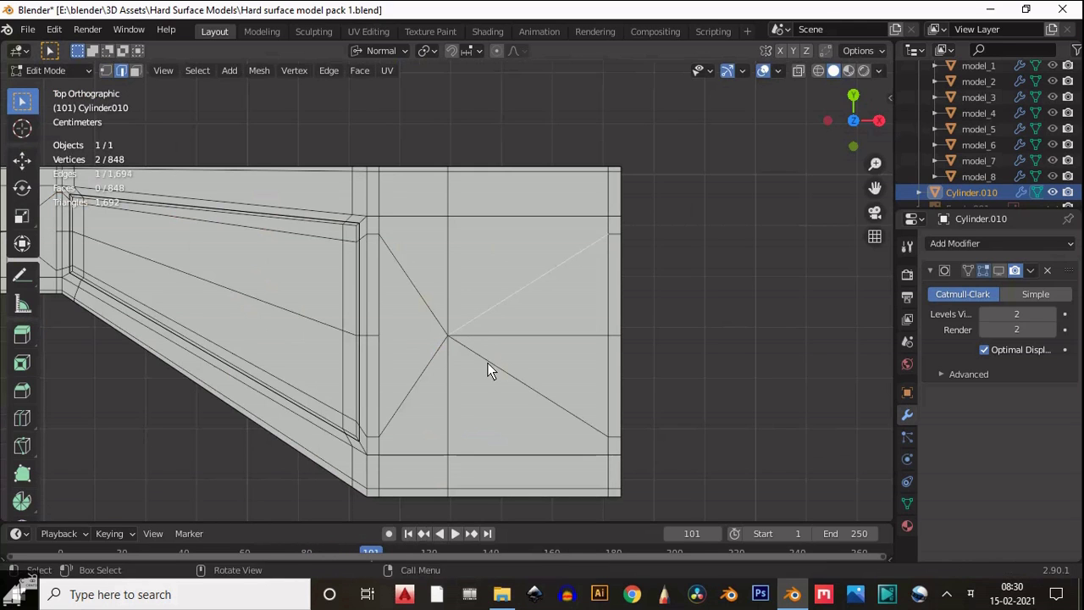
- Dissolve the two diagonal edge loops running from the end block's merged vertex away from the pocket
alt+click(487, 362)
alt+shift+click(504, 295)
key(ctrl+x)
- Examine the cleaned-up edge flow around both ends of the pocket and along the arm
scroll(441, 303, down, 5)
shift+middle_drag(375, 311, 435, 325)
scroll(203, 263, up, 4)
scroll(302, 234, up, 2)
scroll(475, 241, down, 2)
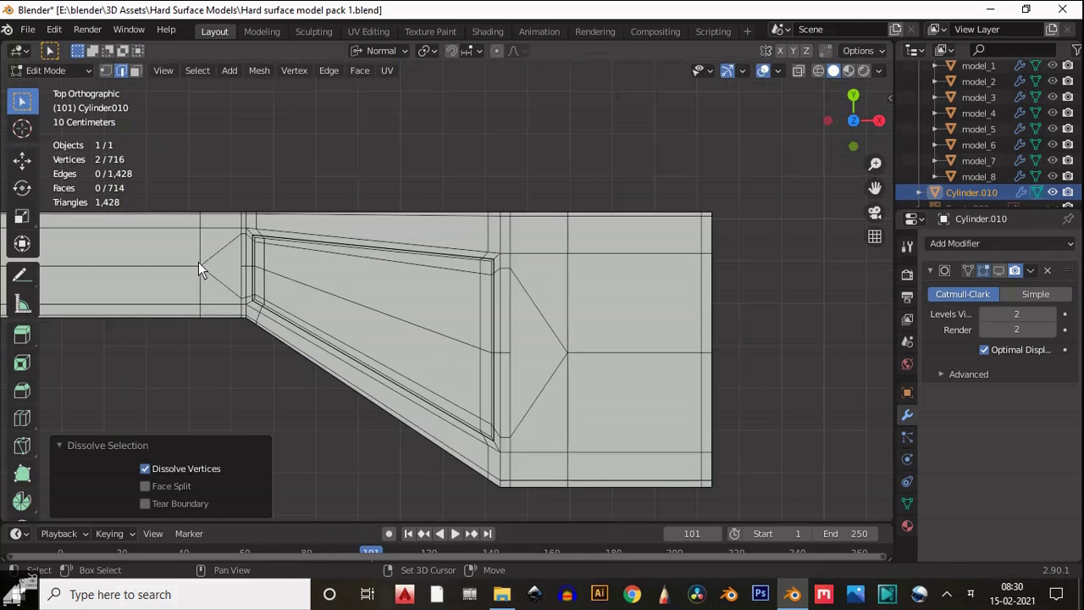
scroll(474, 247, down, 1)
scroll(356, 281, up, 1)
scroll(341, 271, up, 1)
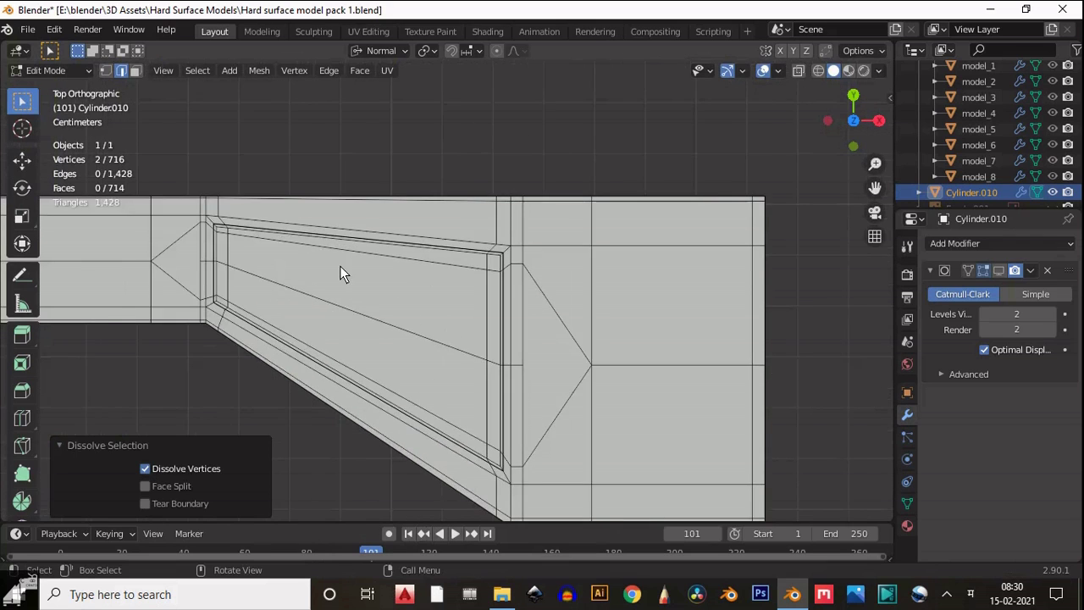
scroll(339, 272, down, 1)
shift+middle_drag(131, 331, 603, 314)
shift+middle_drag(836, 326, 516, 343)
scroll(516, 343, up, 1)
scroll(516, 343, up, 1)
- Enable the Subdivision modifier in the viewport and view the smoothed pocket in Object Mode with overlays hidden
click(998, 270)
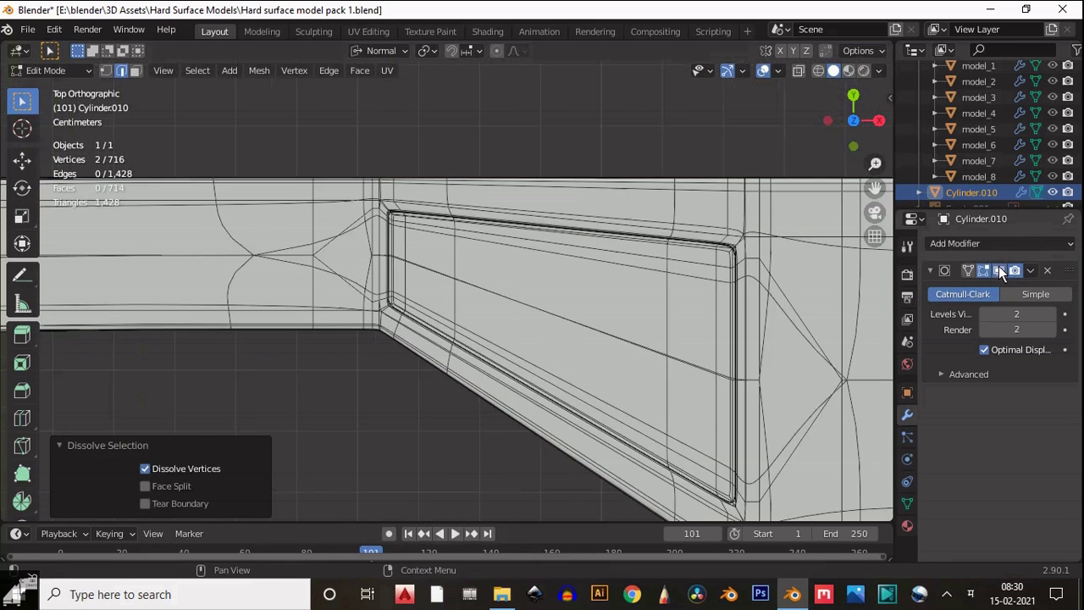
middle_drag(544, 294, 771, 68)
click(763, 70)
scroll(576, 232, up, 3)
right_click(592, 258)
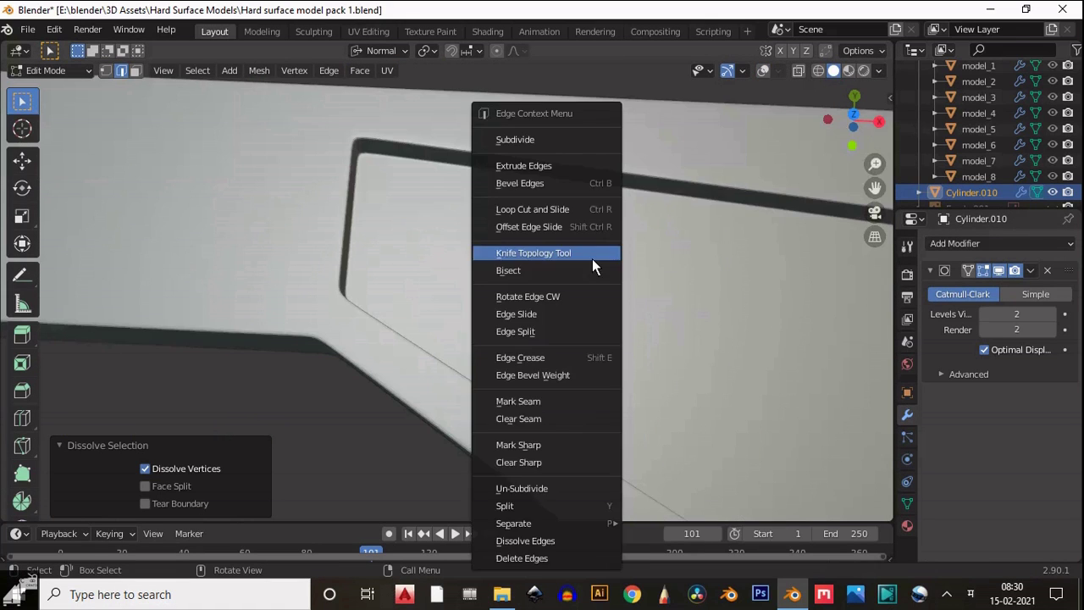
key(Tab)
right_click(636, 220)
click(635, 222)
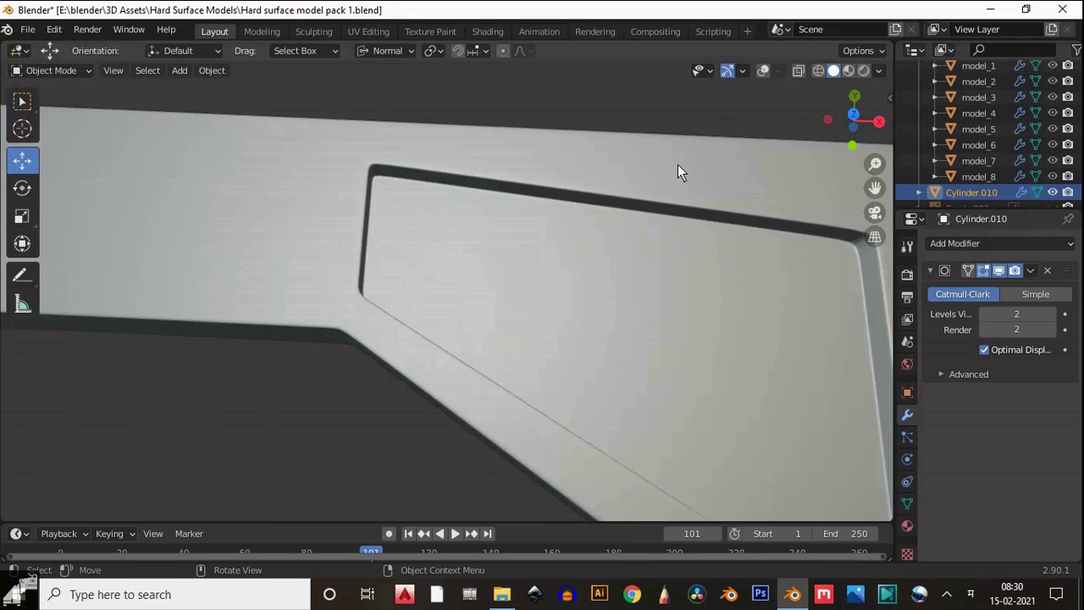
- Examine the subdivided wireframe around the pocket and the rounded slot, comparing the slot with and without subdivision
scroll(677, 164, down, 2)
click(762, 69)
click(851, 118)
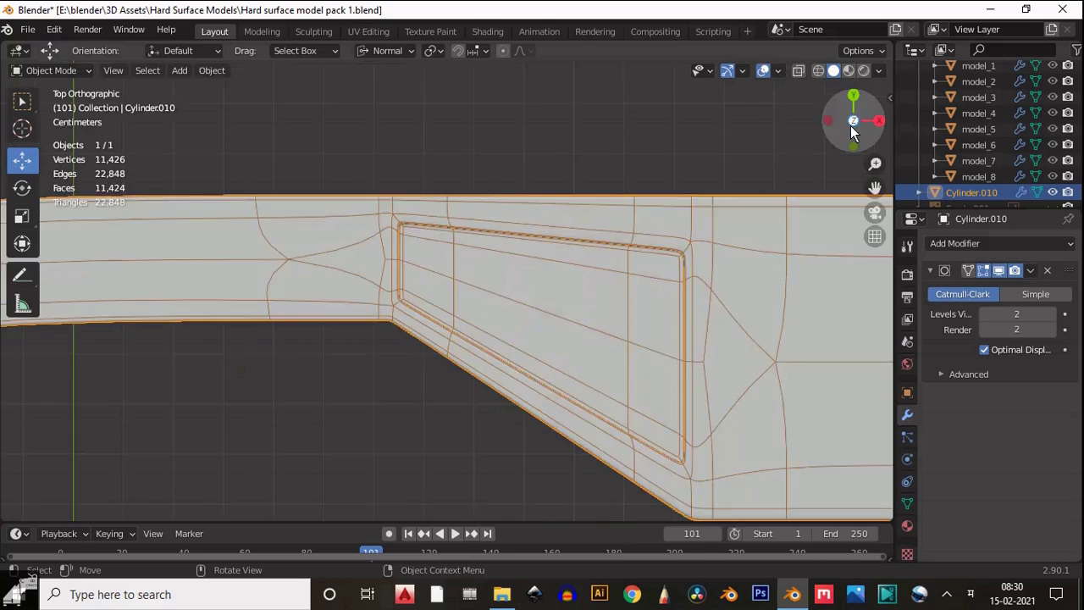
scroll(496, 418, down, 4)
scroll(505, 285, up, 3)
scroll(344, 284, up, 3)
scroll(348, 398, up, 5)
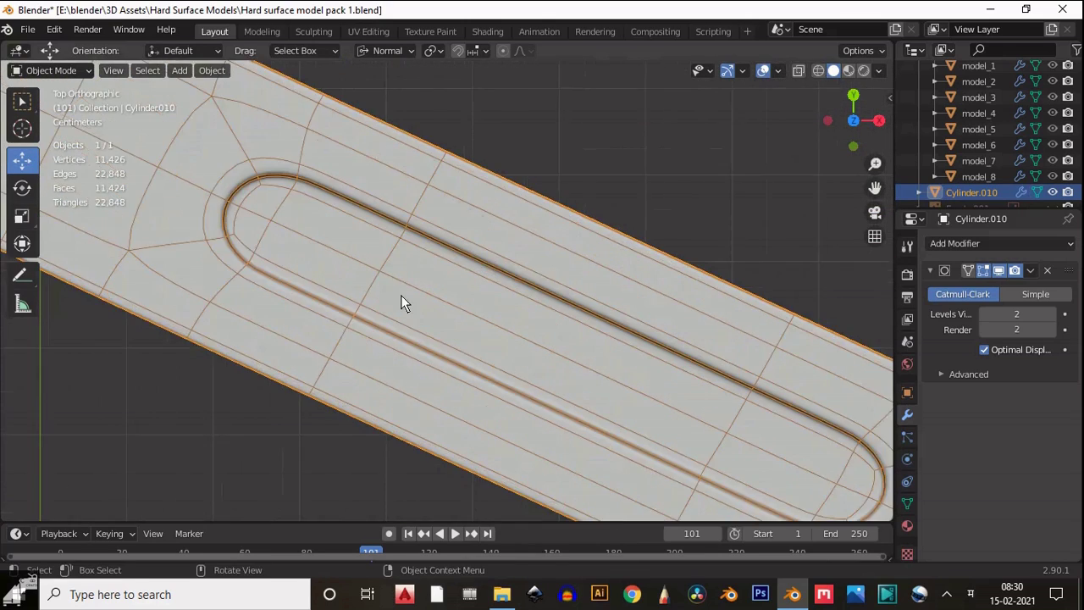
scroll(415, 313, down, 1)
middle_drag(435, 333, 408, 288)
click(998, 270)
click(998, 269)
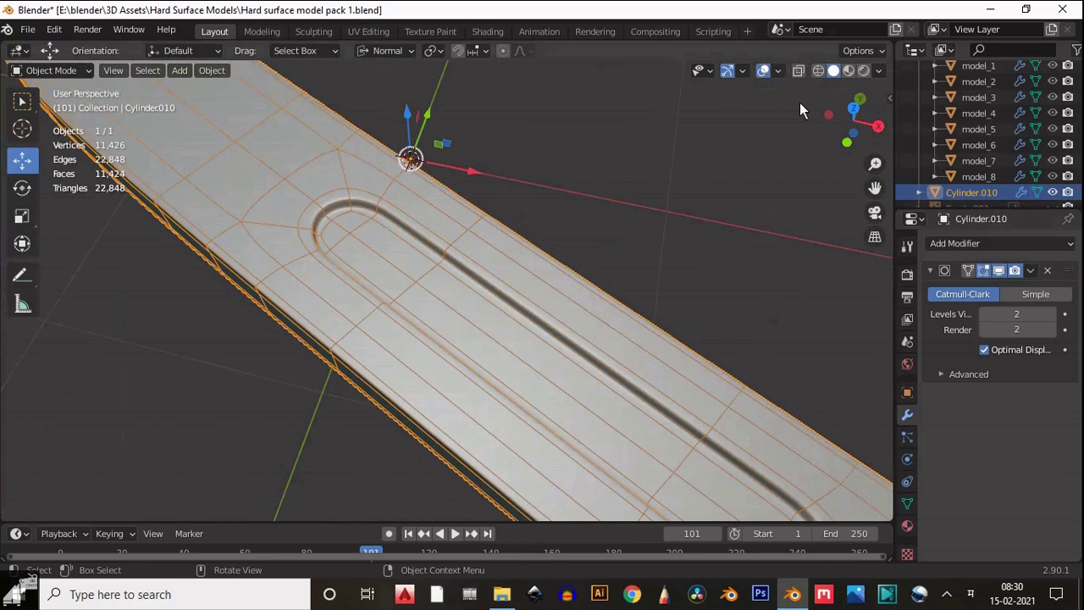
- Inspect the smoothed slot and overall bracket shape with overlays hidden, ending in top view
click(763, 69)
middle_drag(652, 250, 438, 245)
scroll(614, 274, down, 6)
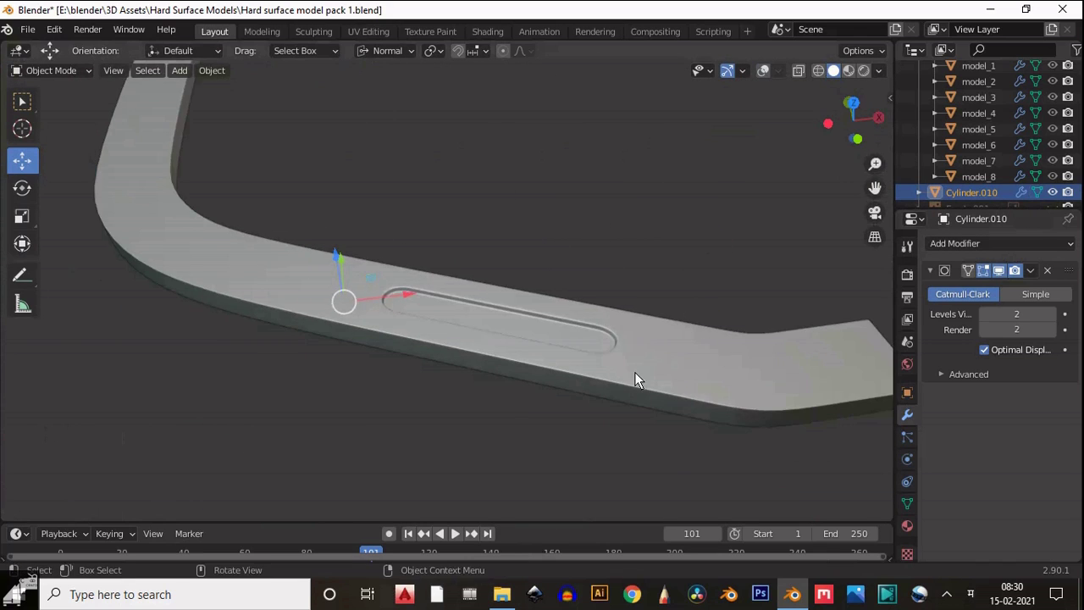
click(850, 98)
click(854, 99)
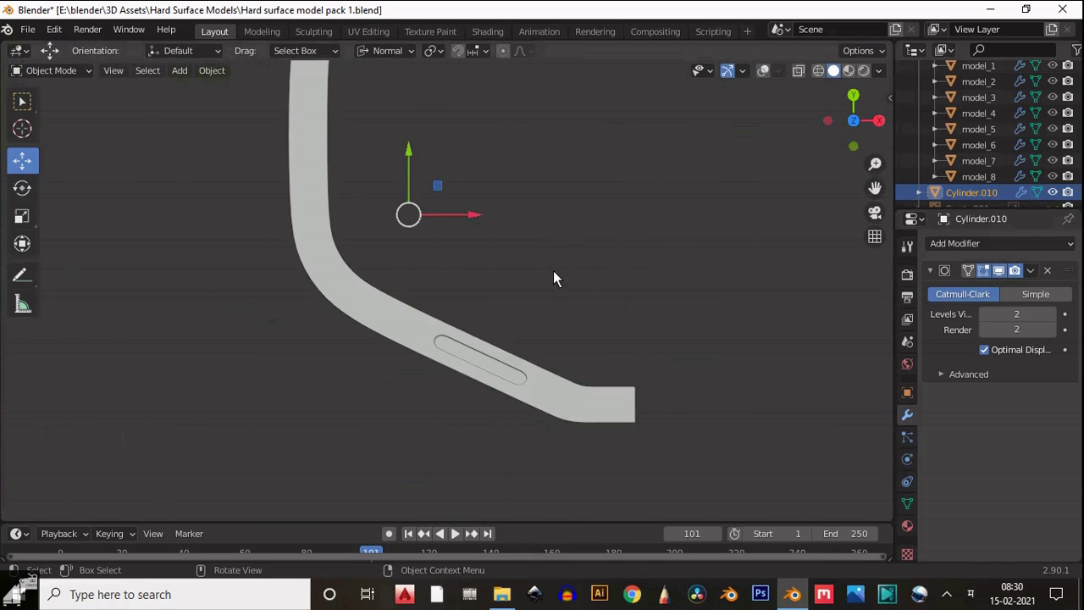
- In Edit Mode with overlays shown, move the edge loop across the lower part of the upper bend slightly outward
scroll(526, 337, up, 6)
click(453, 371)
scroll(453, 362, up, 1)
key(Tab)
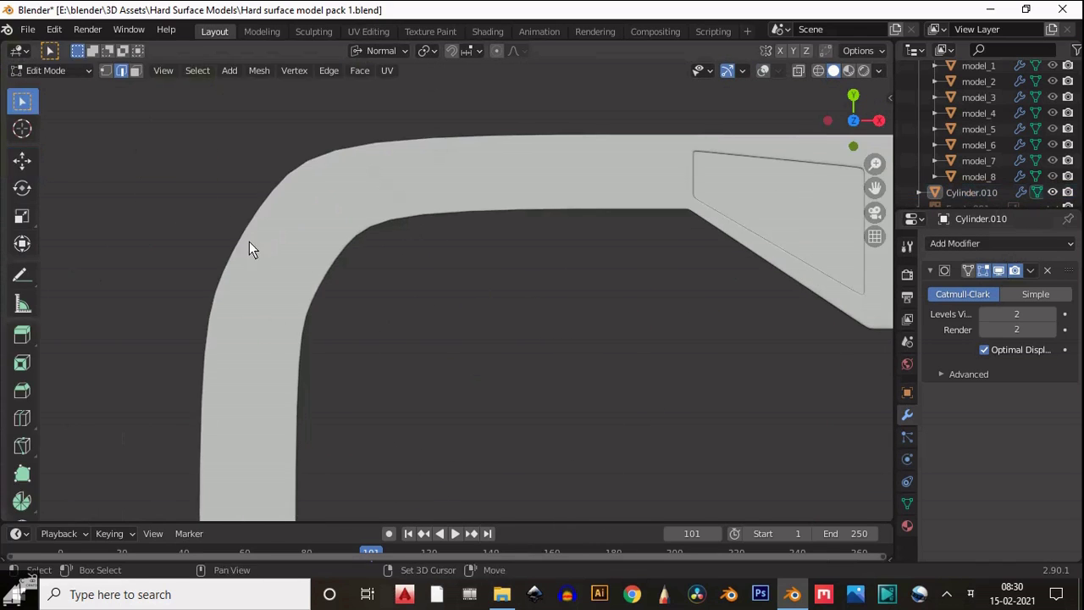
shift+middle_drag(249, 242, 436, 326)
click(761, 75)
scroll(354, 294, up, 1)
drag(353, 295, 552, 474)
alt+click(447, 403)
alt+click(419, 380)
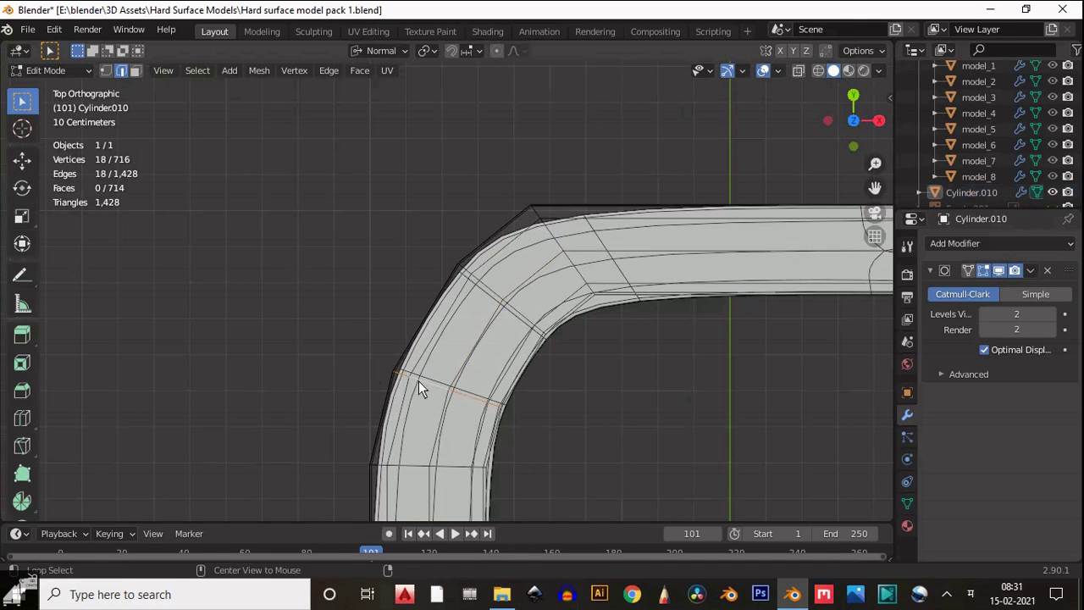
click(23, 162)
drag(385, 372, 381, 370)
- Move the edge loop across the middle of the upper bend outward about 0.036 m and edge-slide it slightly along the bend
alt+click(491, 294)
drag(447, 274, 432, 266)
key(g)
key(g)
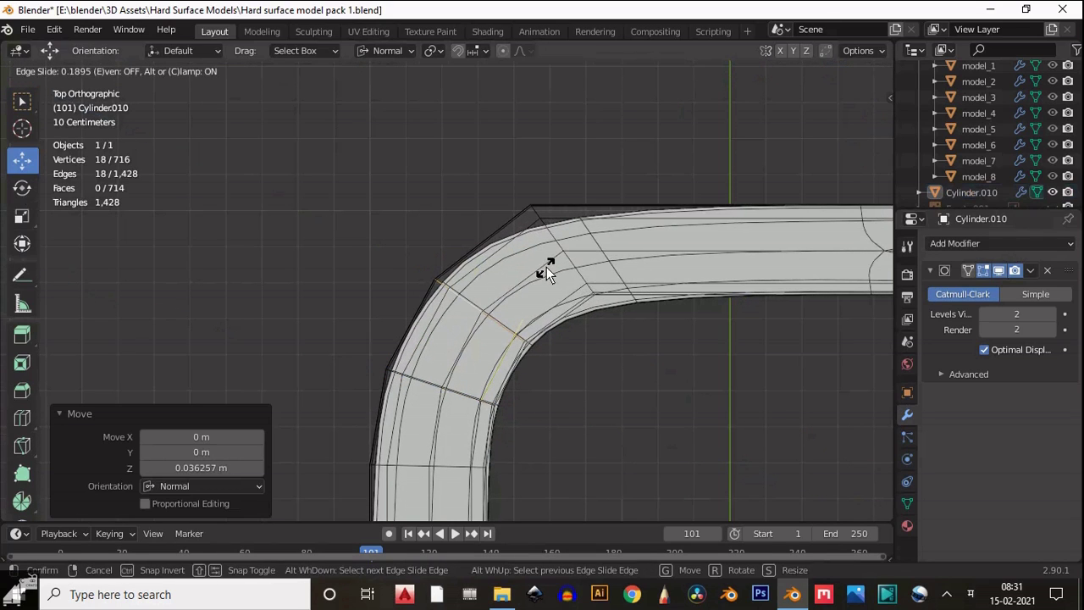
click(549, 268)
key(space)
key(space)
- Select the edge loop across the outer corner where the upper bend meets the horizontal arm
alt+click(556, 243)
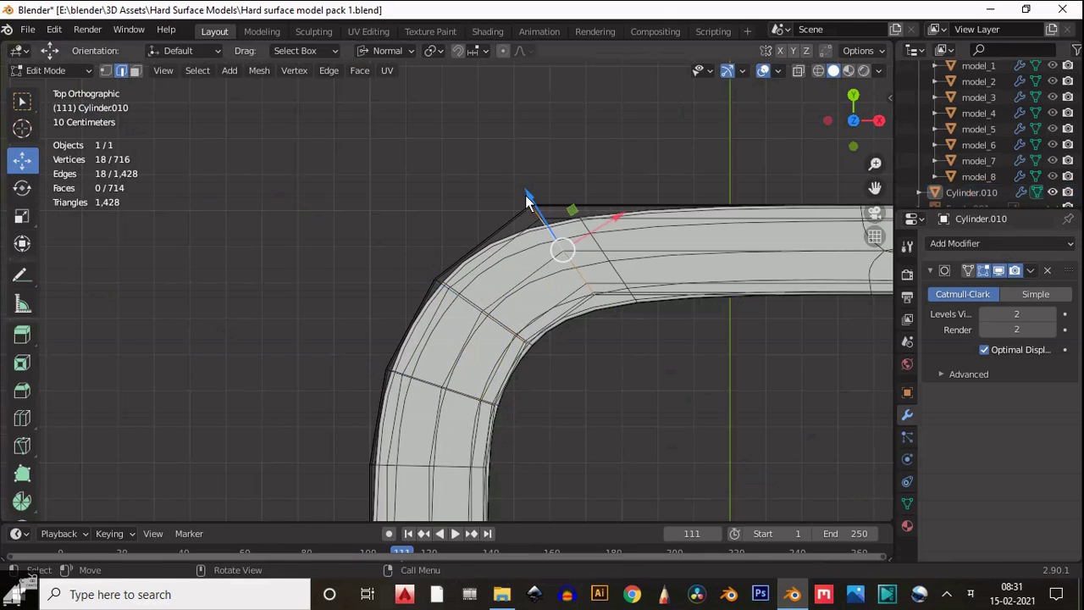